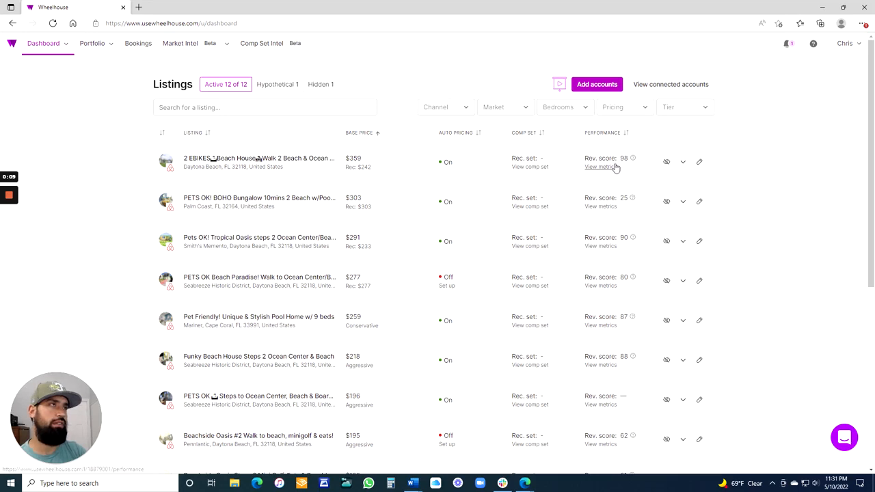
Look through the active listings on the dashboard and open the Beachside Oasis #2 listing
mouse_move(629, 161)
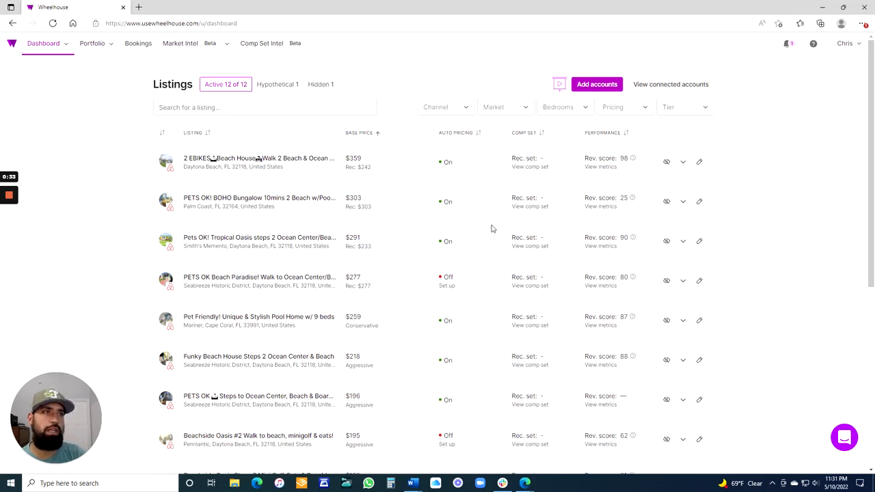
scroll(490, 231, "down", 3)
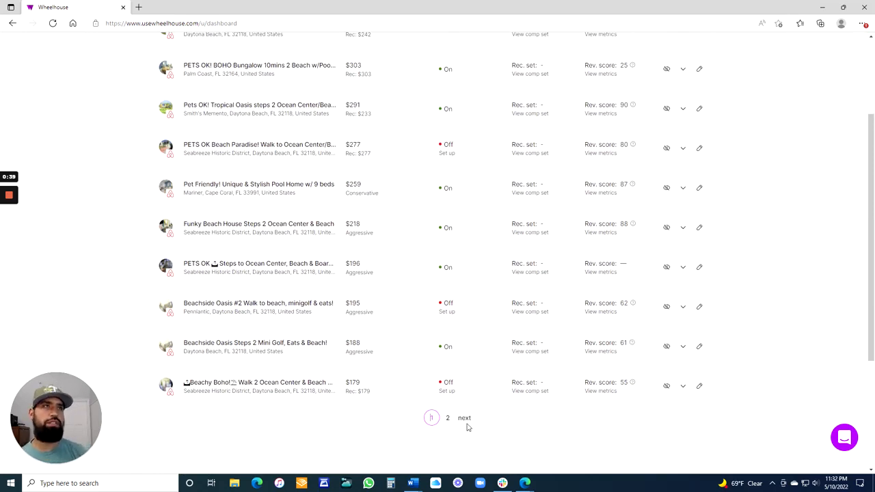
scroll(467, 427, "down", 4)
scroll(468, 427, "up", 4)
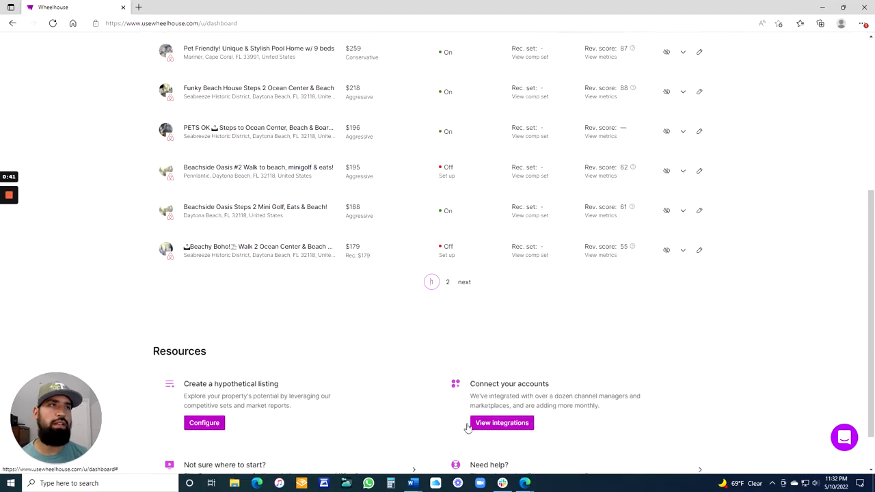
scroll(468, 420, "up", 3)
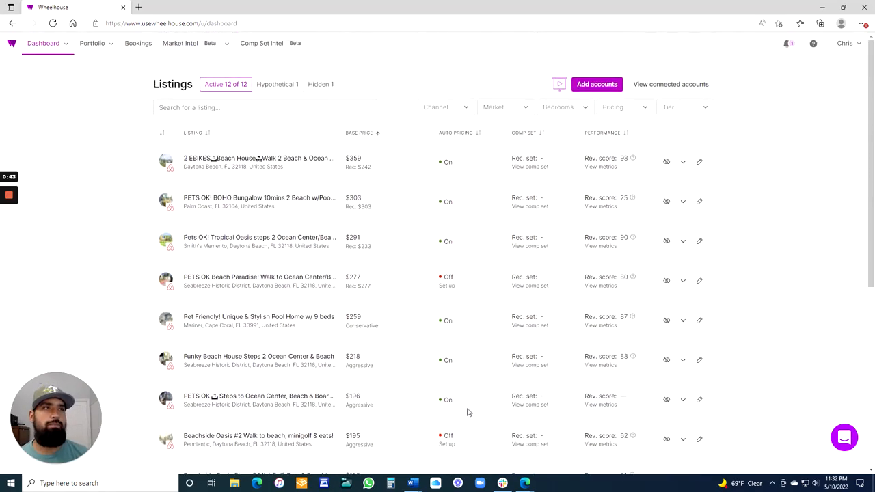
scroll(479, 359, "down", 5)
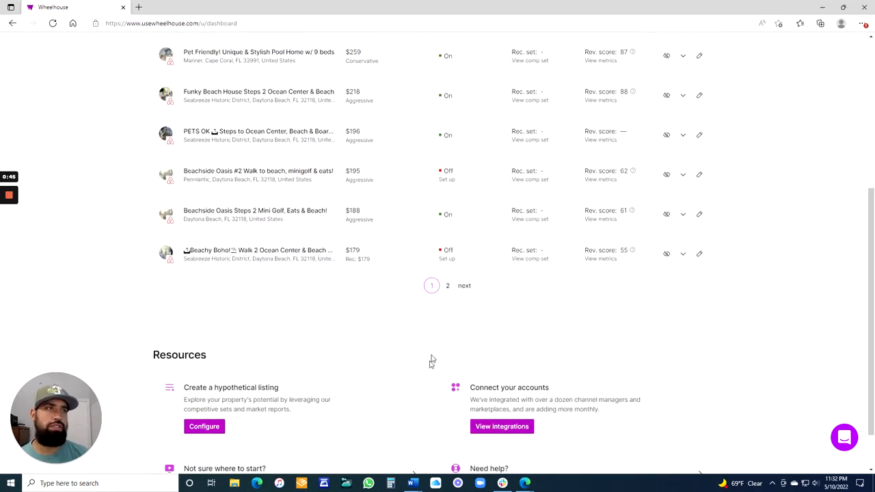
scroll(444, 359, "up", 4)
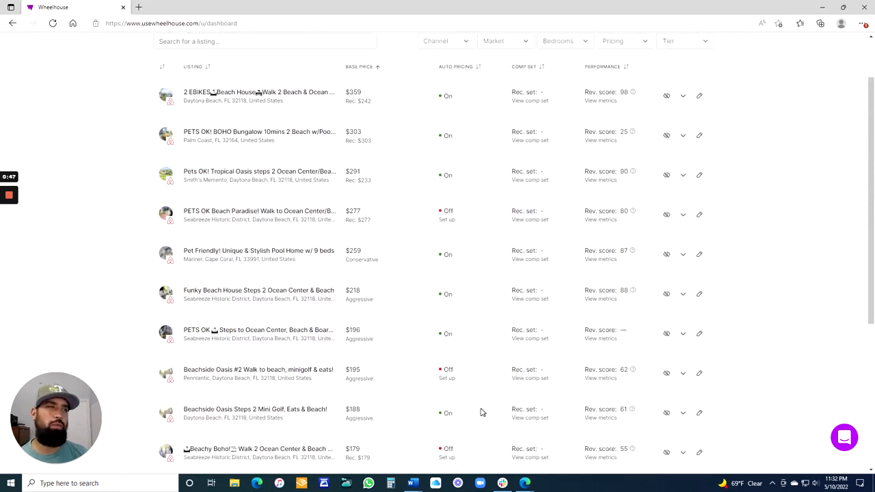
scroll(482, 410, "up", 2)
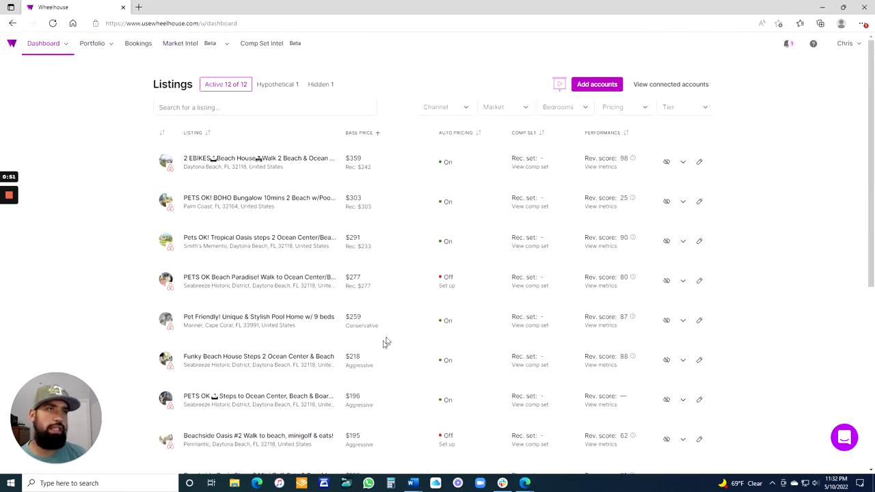
scroll(296, 381, "down", 2)
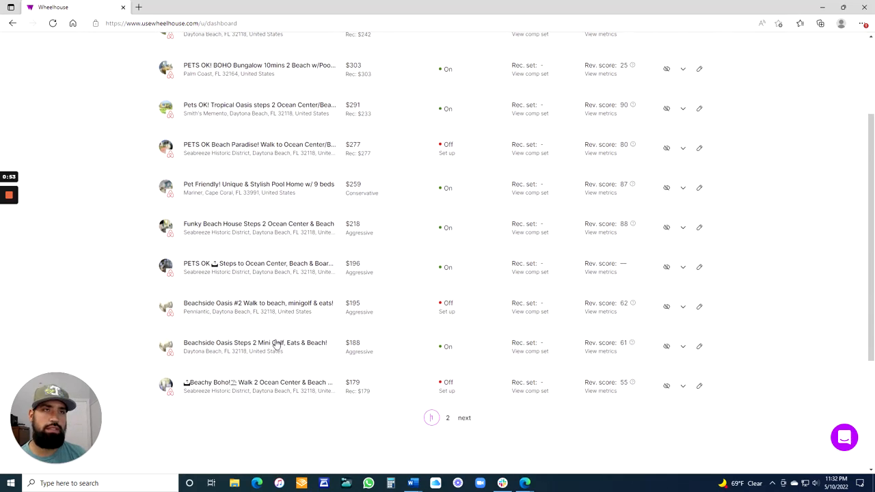
left_click(279, 315)
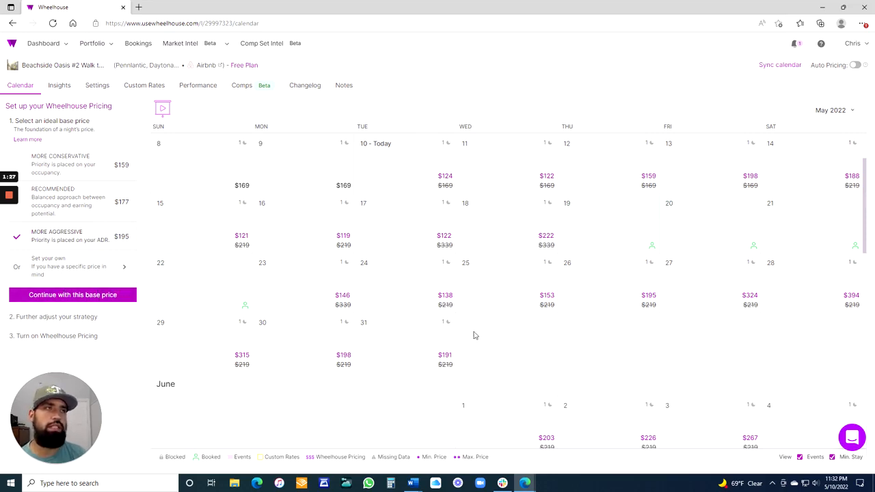
Compare the suggested and existing nightly prices on the listing's calendar from May through July 2022
scroll(520, 333, "down", 3)
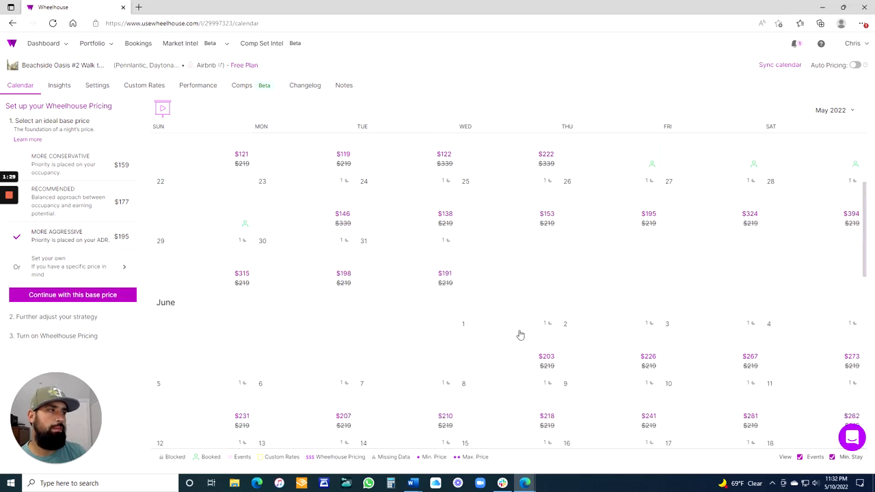
scroll(602, 290, "down", 1)
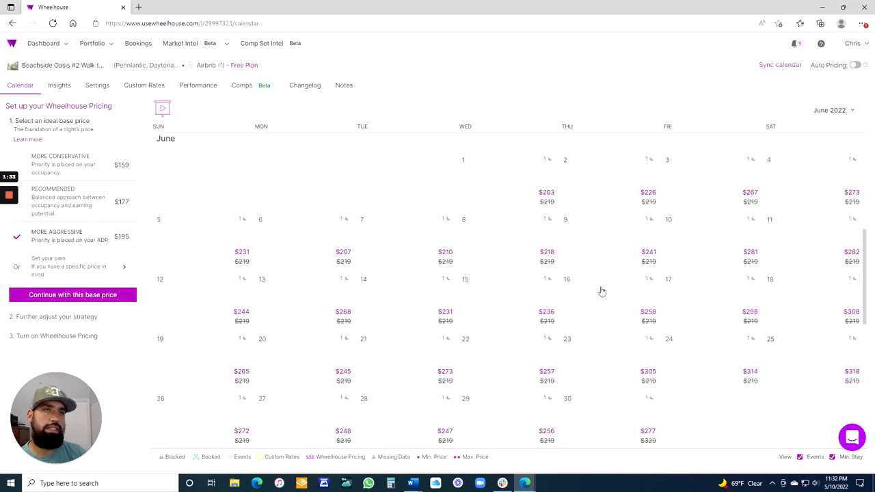
scroll(602, 292, "down", 1)
scroll(602, 292, "down", 4)
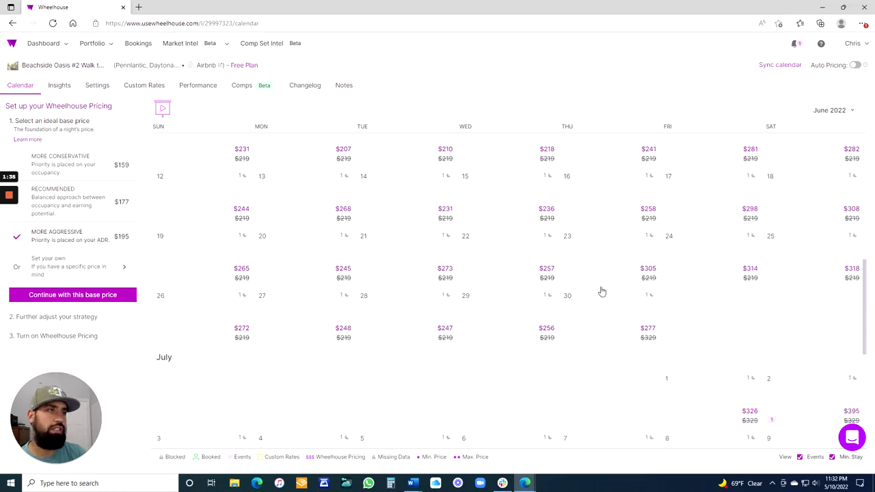
scroll(602, 292, "down", 2)
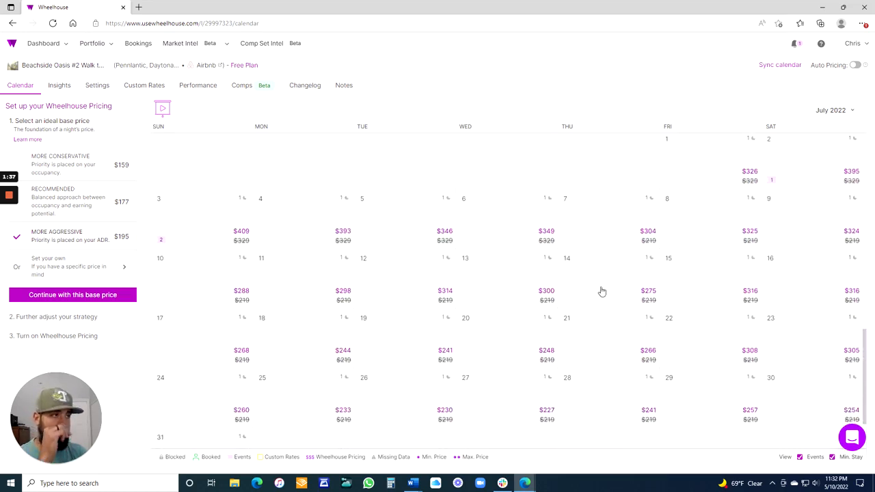
scroll(602, 292, "down", 2)
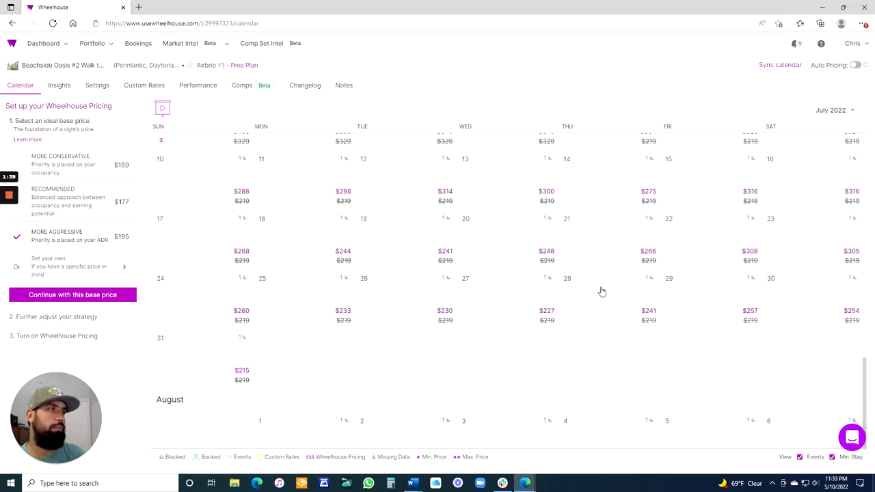
scroll(601, 292, "up", 8)
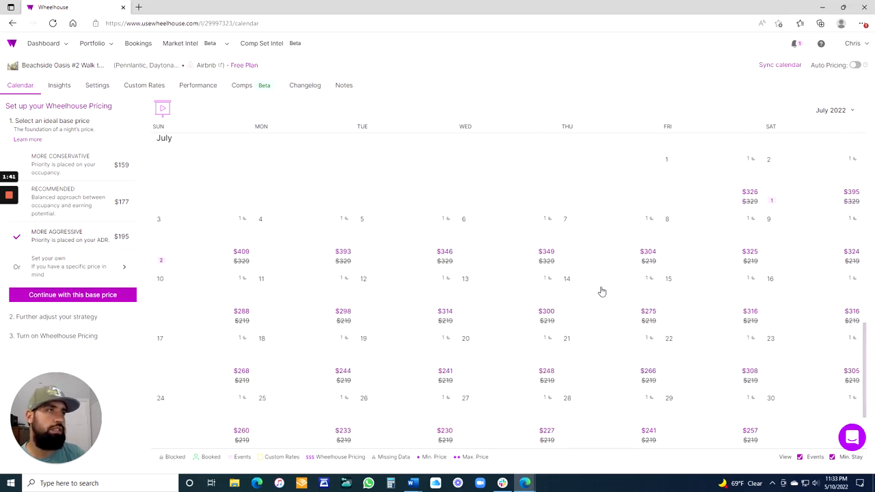
scroll(601, 292, "up", 5)
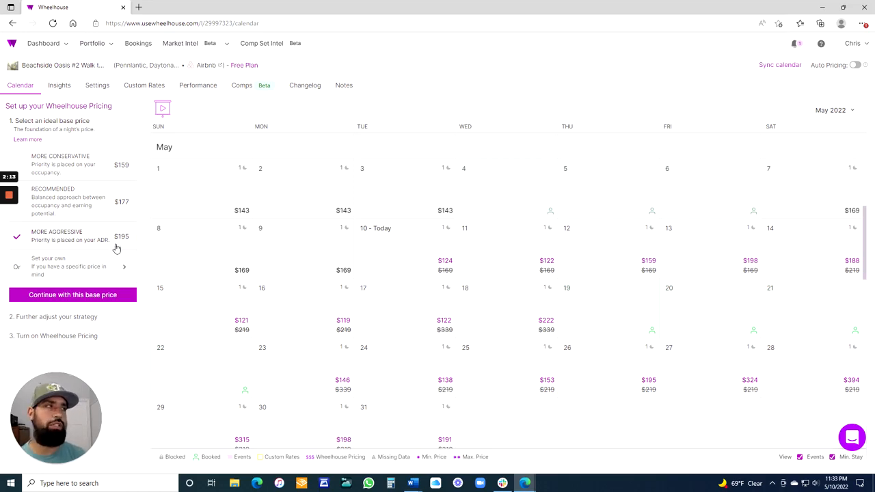
Continue with the More Aggressive base price of $195 and review the base price factors in the strategy settings
left_click(82, 298)
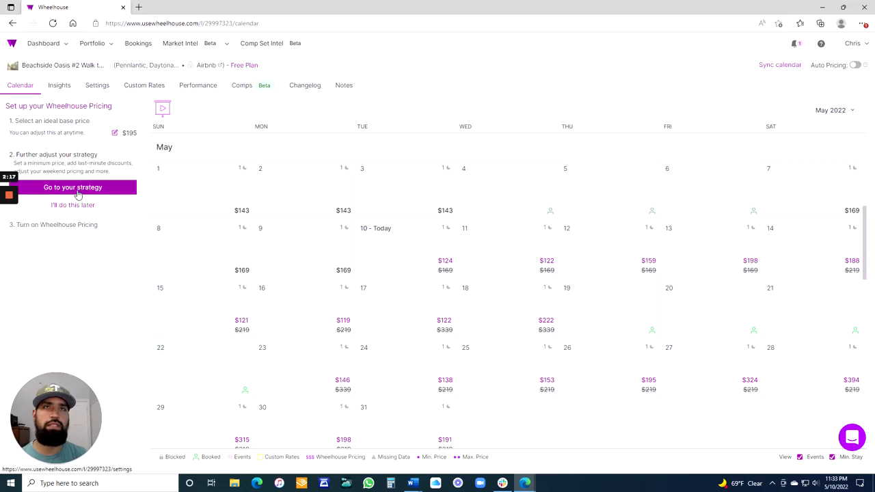
left_click(79, 194)
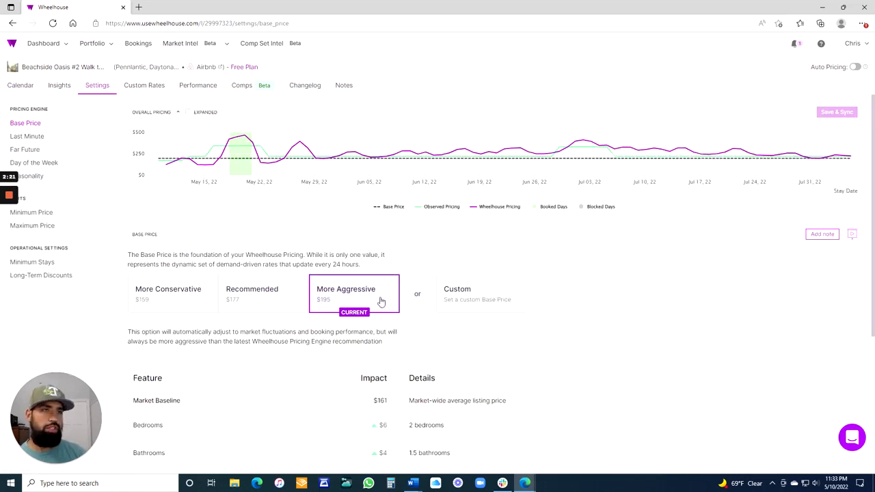
scroll(387, 330, "down", 3)
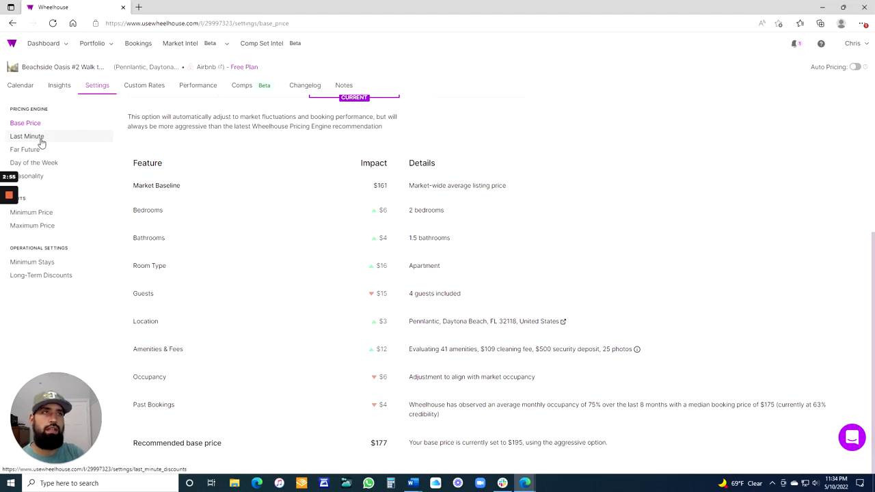
scroll(212, 219, "up", 3)
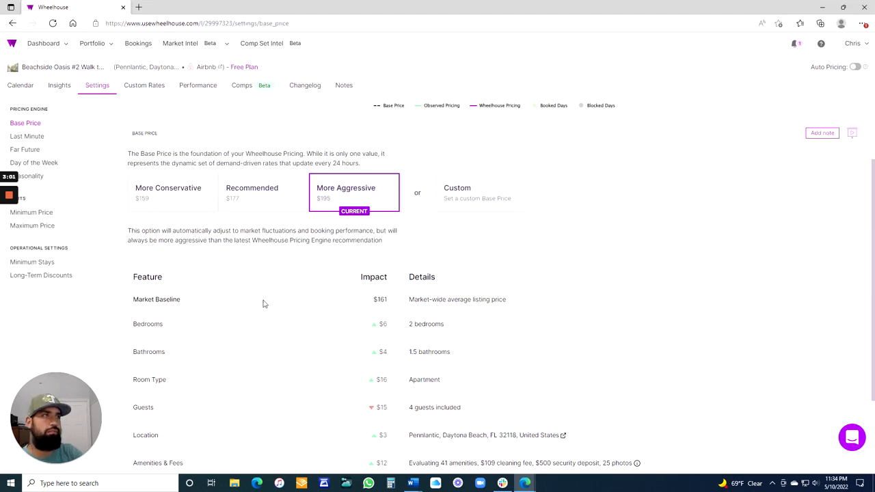
scroll(263, 304, "up", 3)
scroll(260, 365, "down", 3)
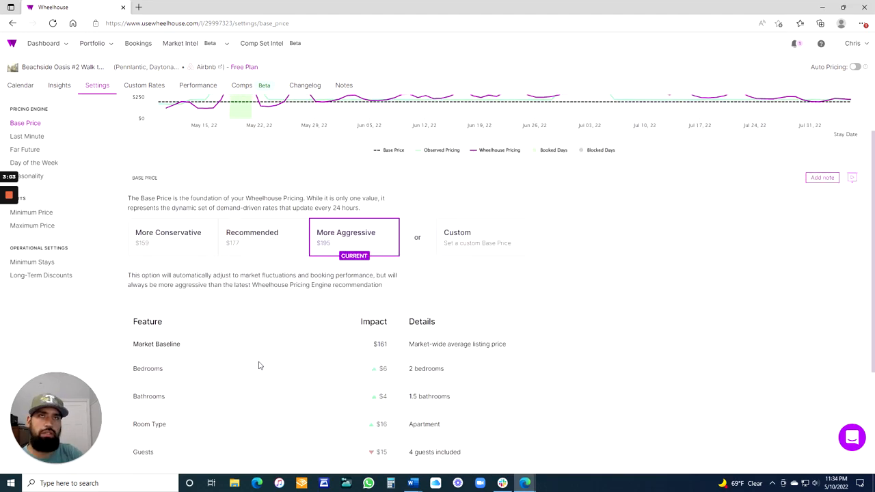
Open the Last Minute pricing settings and examine the discount curve of the Recommended option
left_click(44, 141)
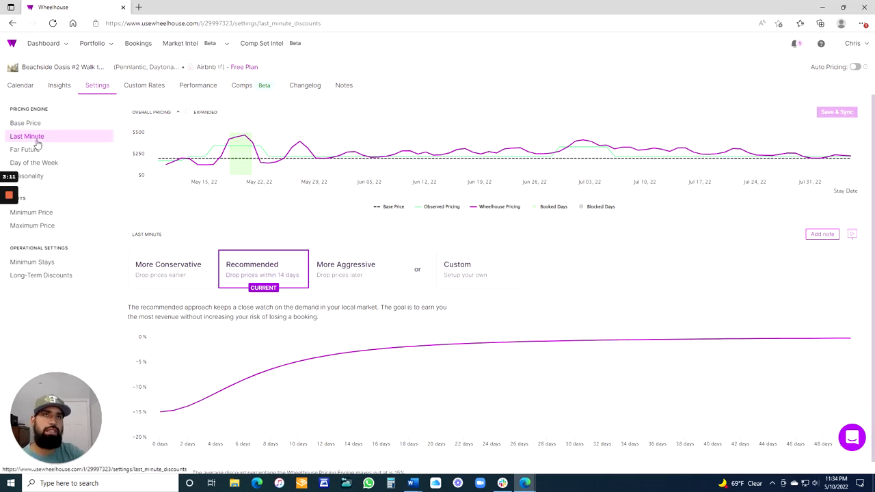
mouse_move(352, 372)
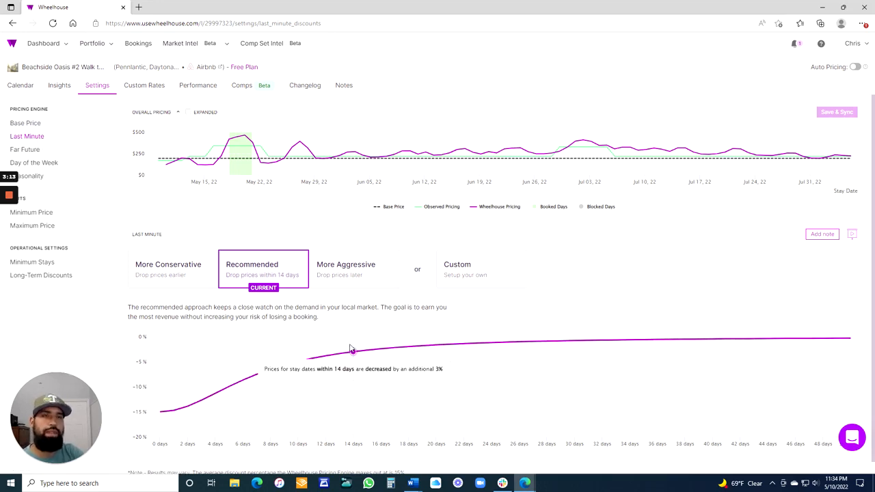
scroll(388, 319, "down", 1)
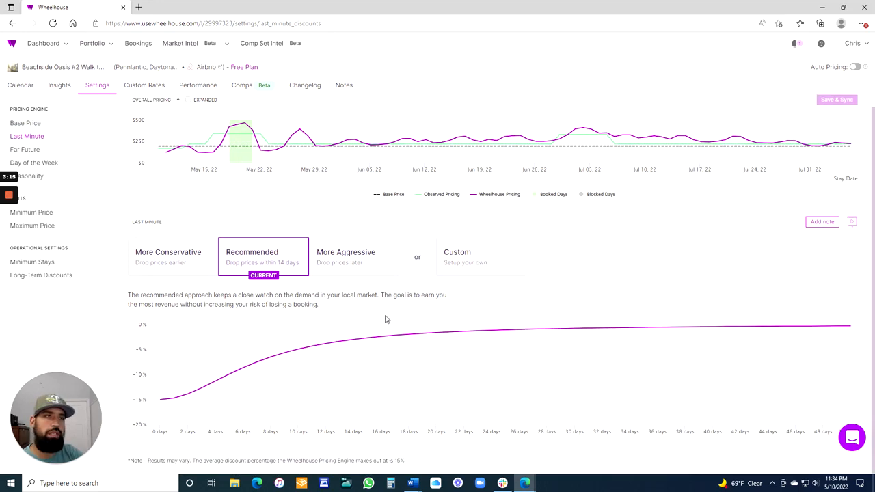
Request the Custom last-minute option and upgrade the listing to the monthly Pro Flat plan
left_click(475, 249)
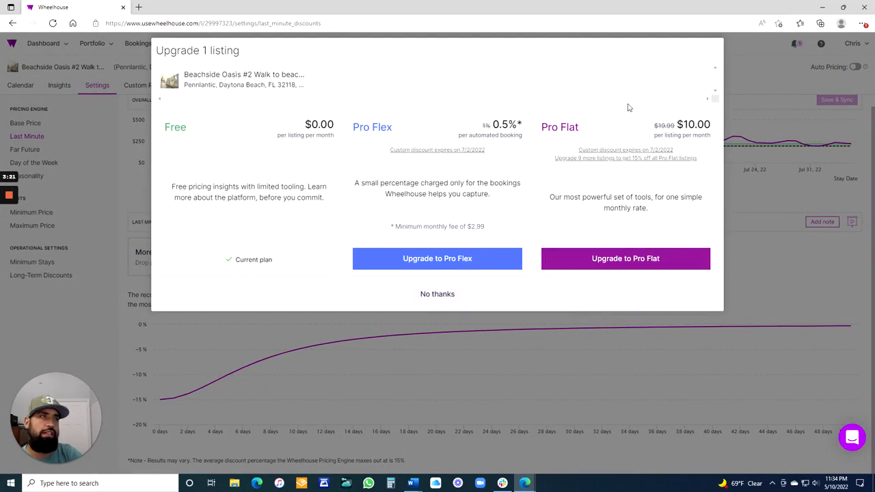
left_click(640, 259)
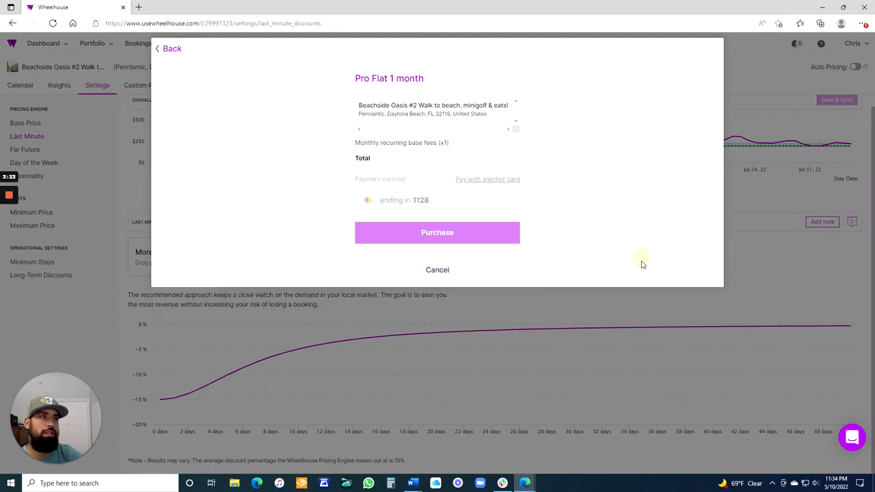
left_click(441, 268)
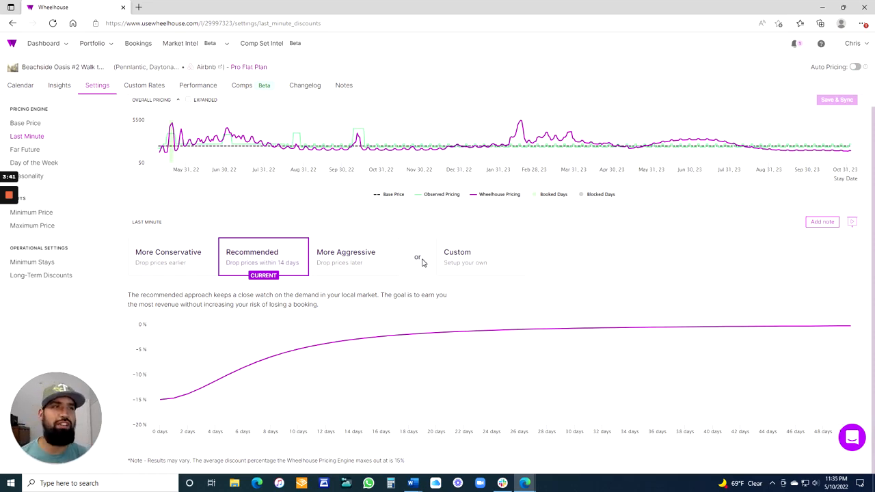
Switch last-minute pricing to Custom and set the first discount to drop prices by 5% within 21 days
left_click(476, 256)
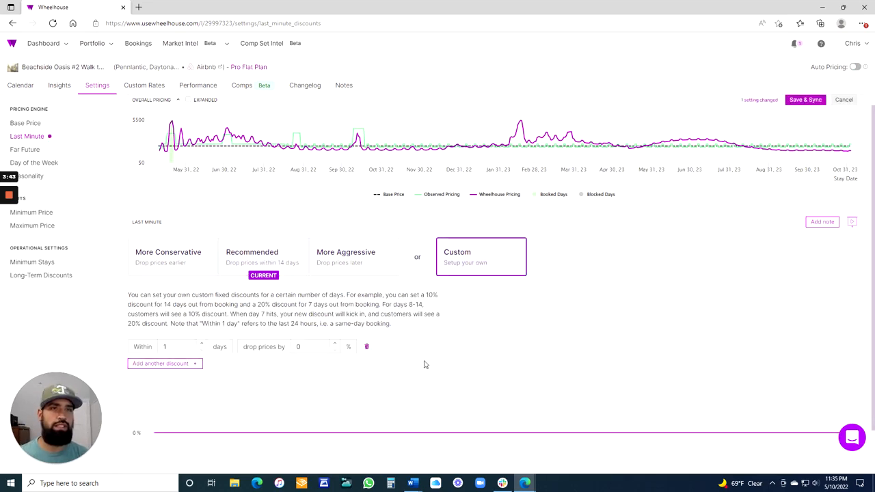
left_click(164, 346)
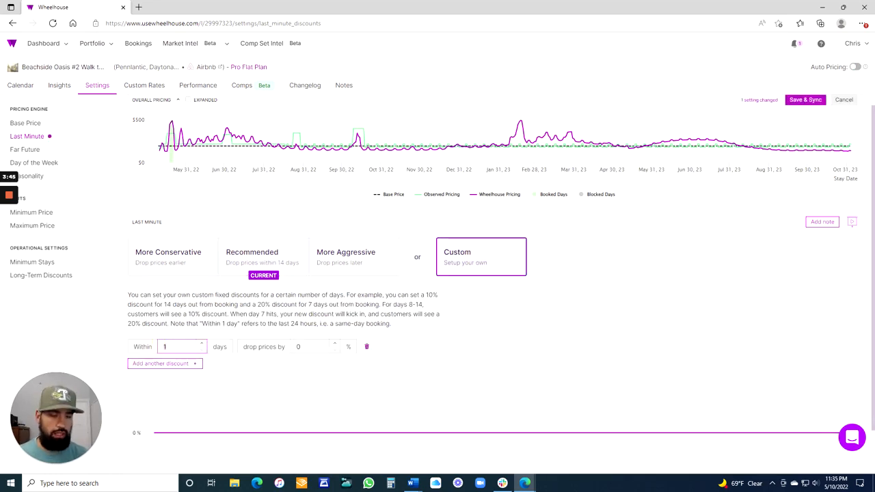
type("2")
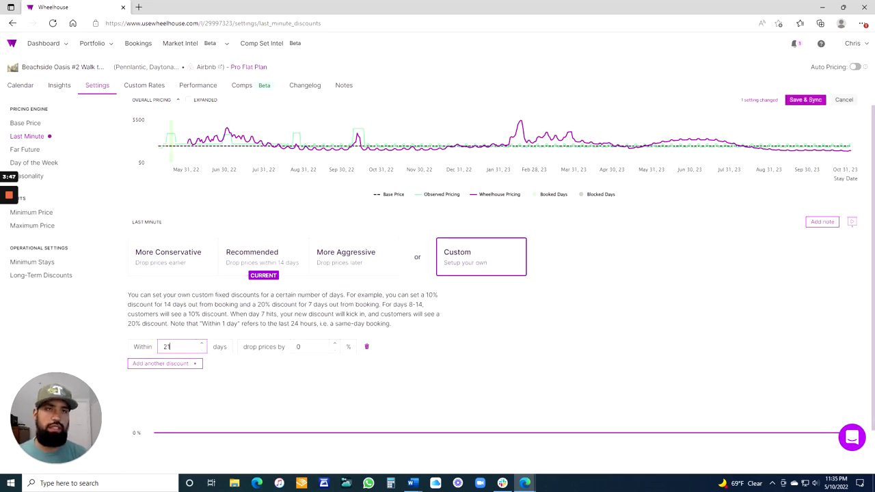
left_click(304, 346)
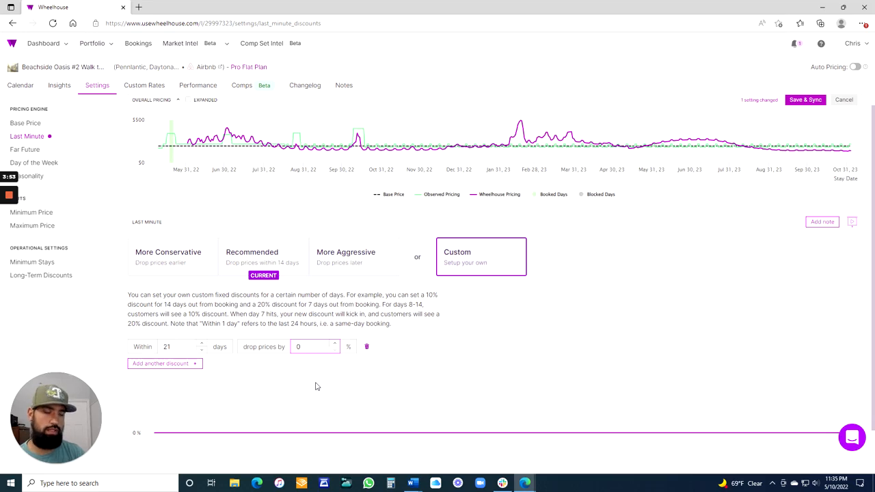
type("5")
Add a second last-minute discount that drops prices by 10% within 14 days
left_click(183, 364)
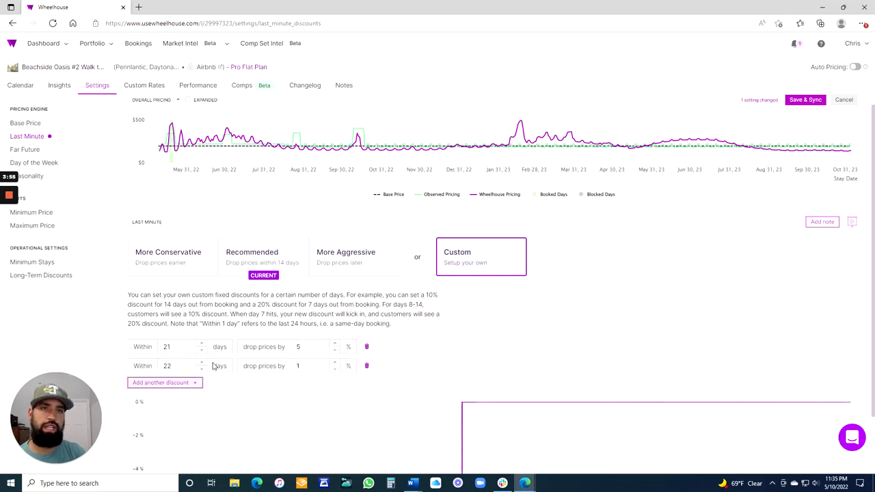
scroll(213, 366, "down", 1)
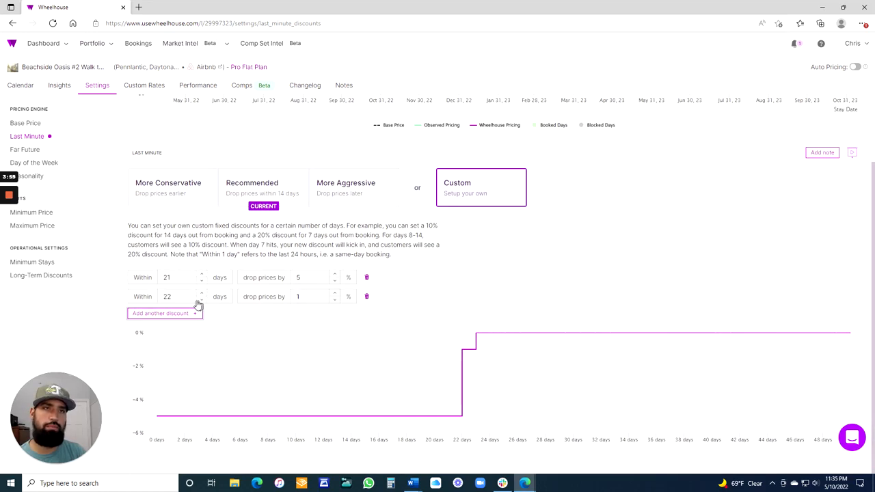
left_click_drag(171, 296, 147, 297)
type("14")
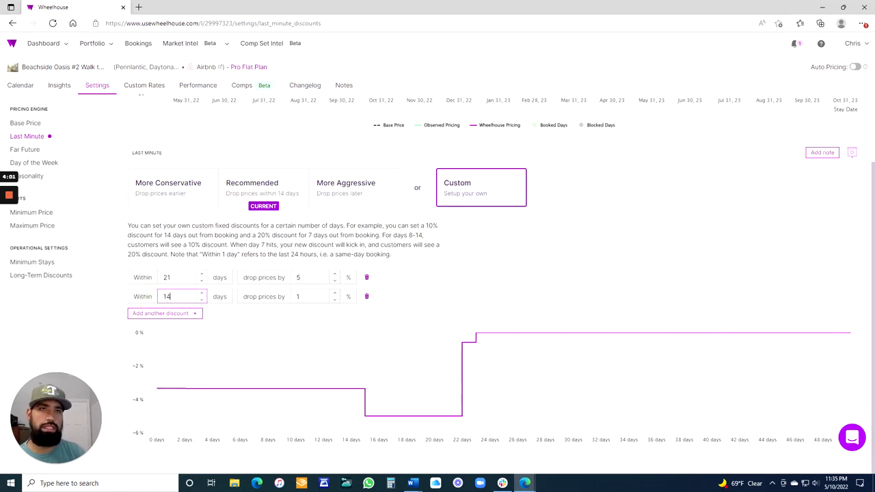
left_click(299, 296)
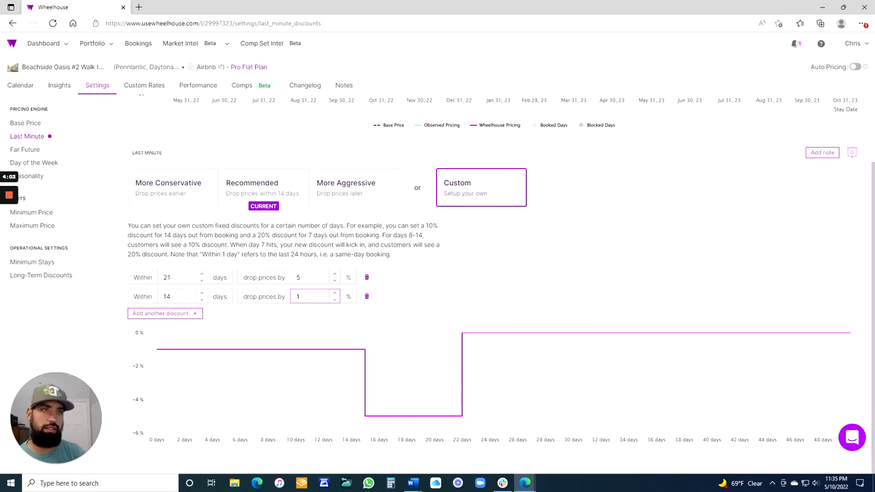
type("0")
Add a third last-minute discount that drops prices by 15% within 7 days
left_click(186, 314)
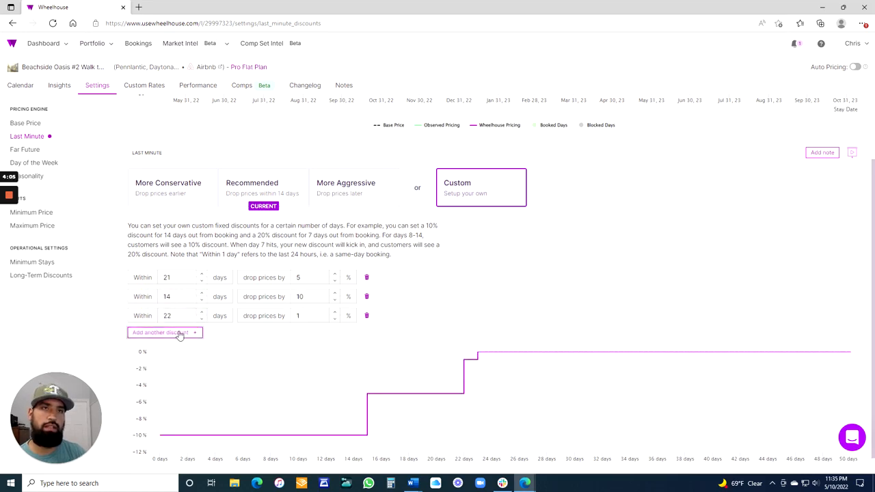
left_click_drag(171, 315, 147, 315)
type("7")
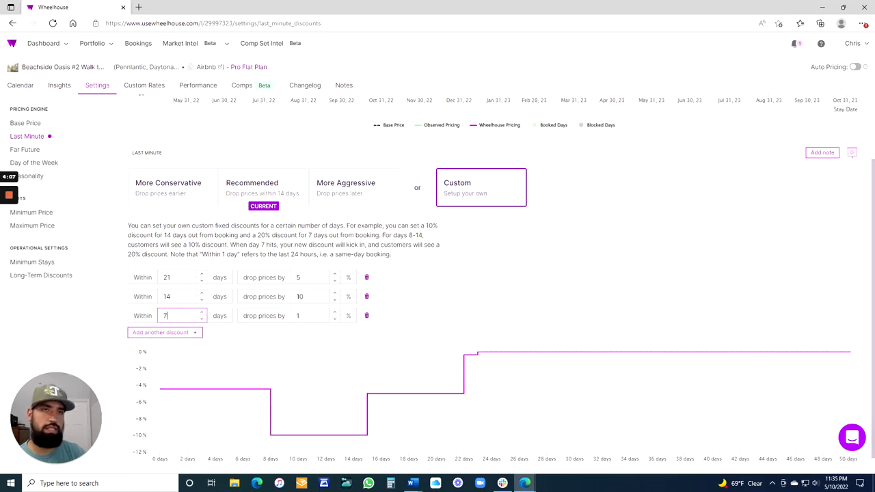
left_click(313, 316)
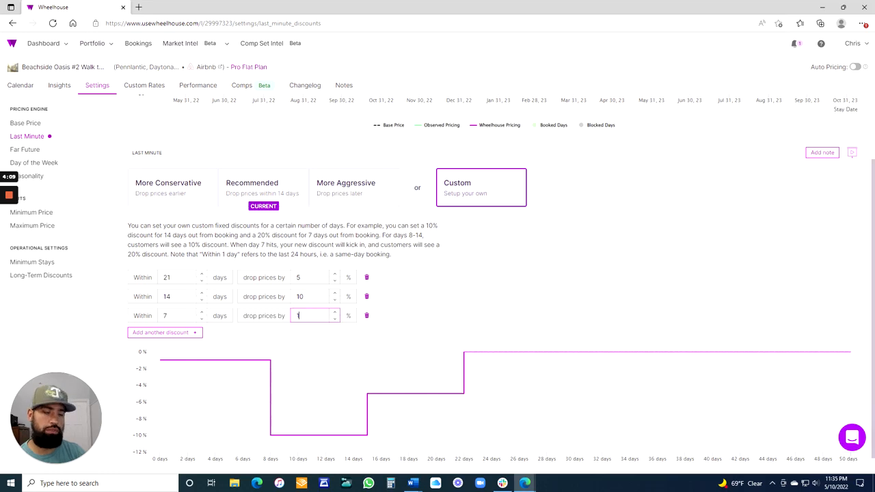
type("5")
scroll(427, 317, "down", 1)
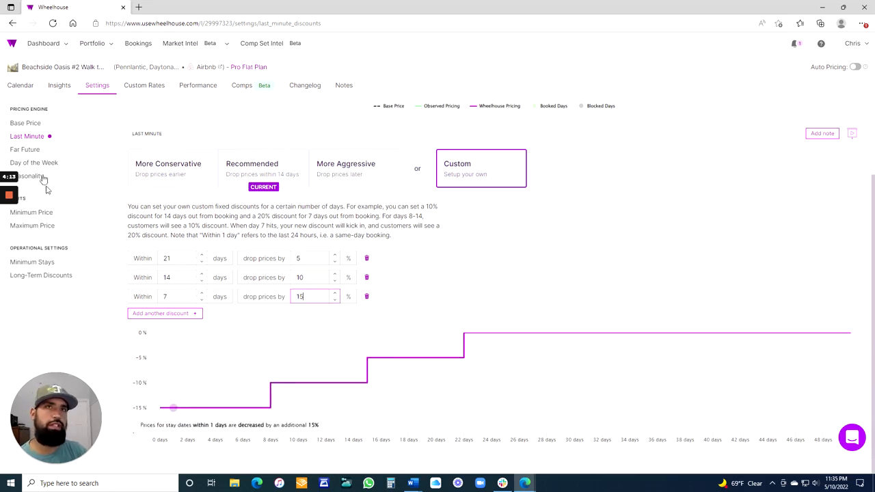
Switch Far Future pricing to Custom and set the first premium to increase prices by 5% after 120 days
left_click(30, 150)
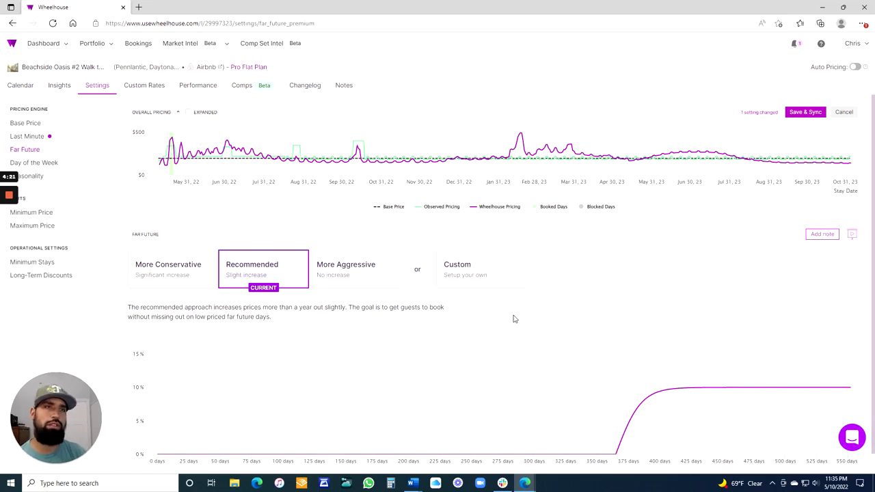
left_click(470, 280)
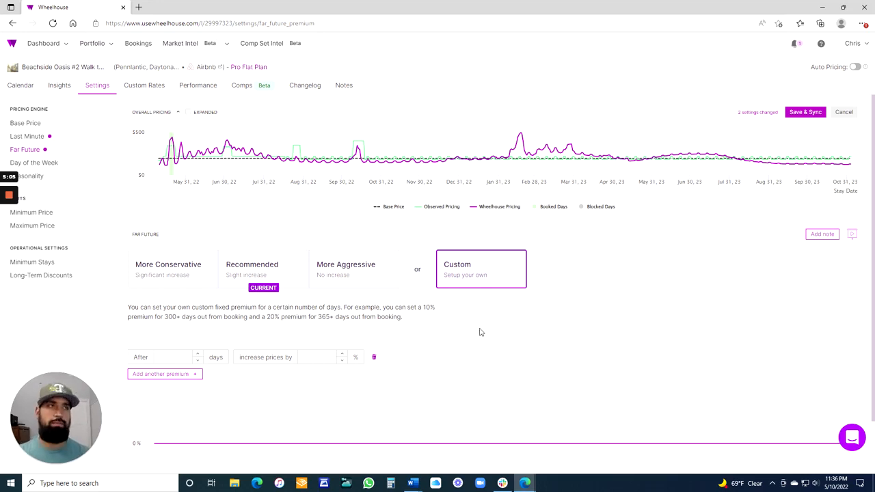
scroll(480, 332, "down", 1)
scroll(480, 332, "up", 1)
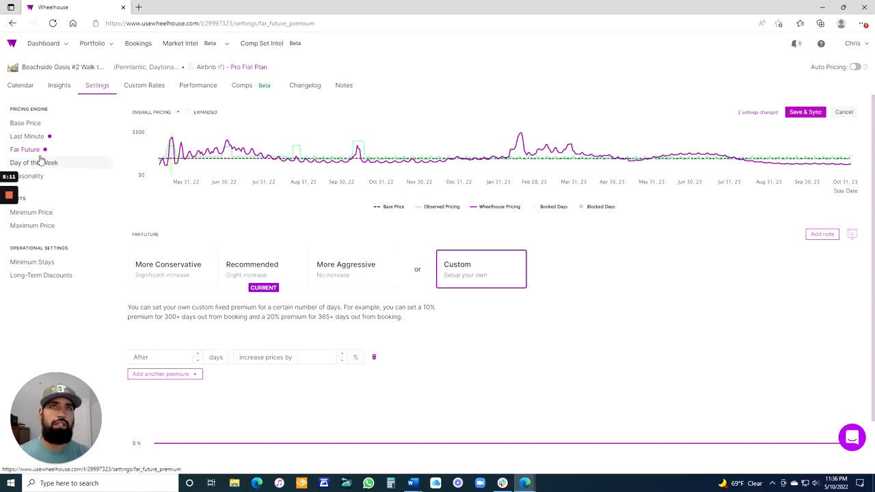
left_click(175, 357)
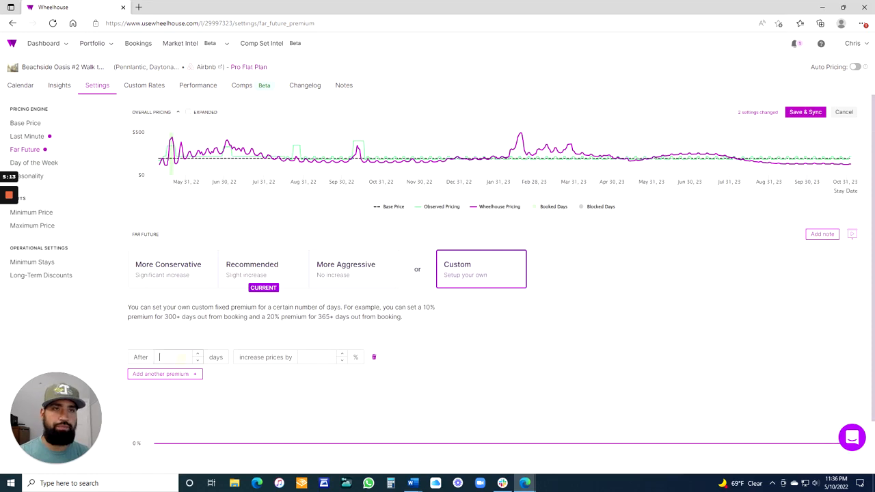
type("120")
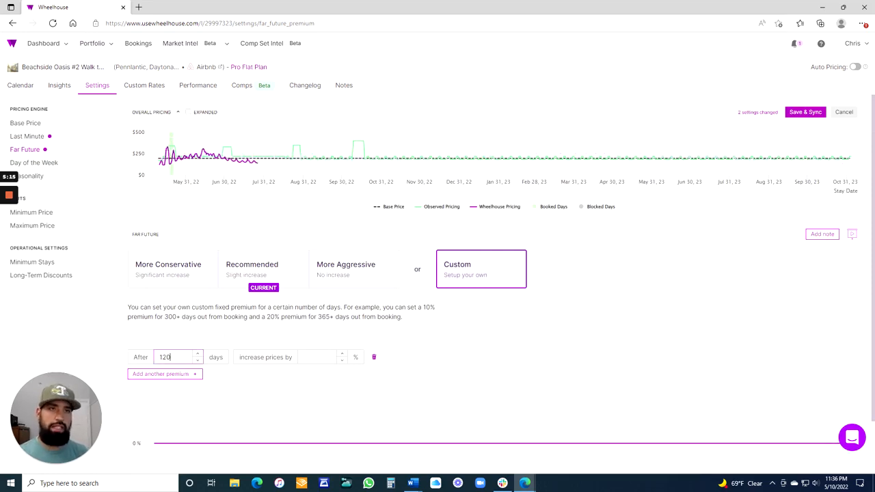
left_click(301, 361)
type("5")
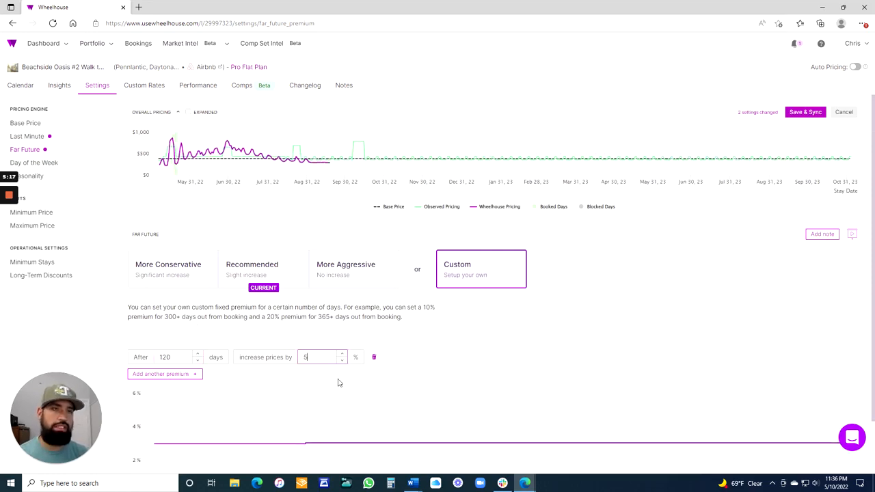
Add a second far-future premium that increases prices by 15% after 200 days
left_click(192, 376)
scroll(203, 375, "down", 1)
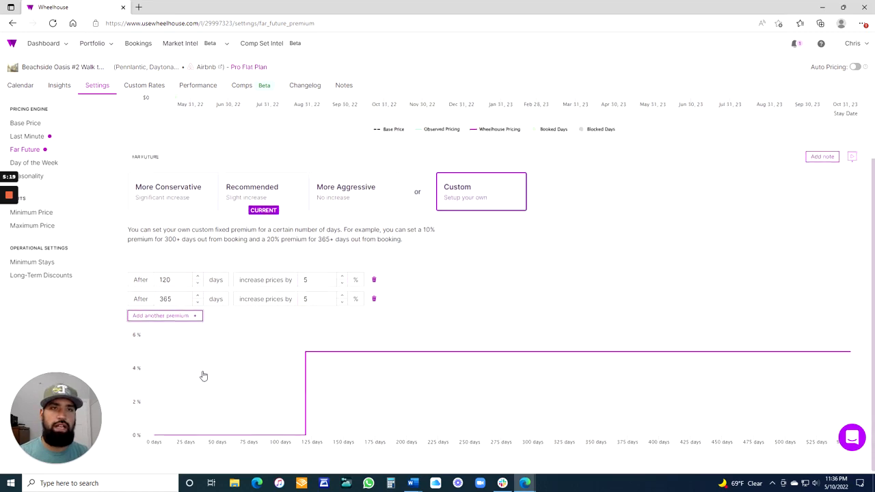
double_click(181, 295)
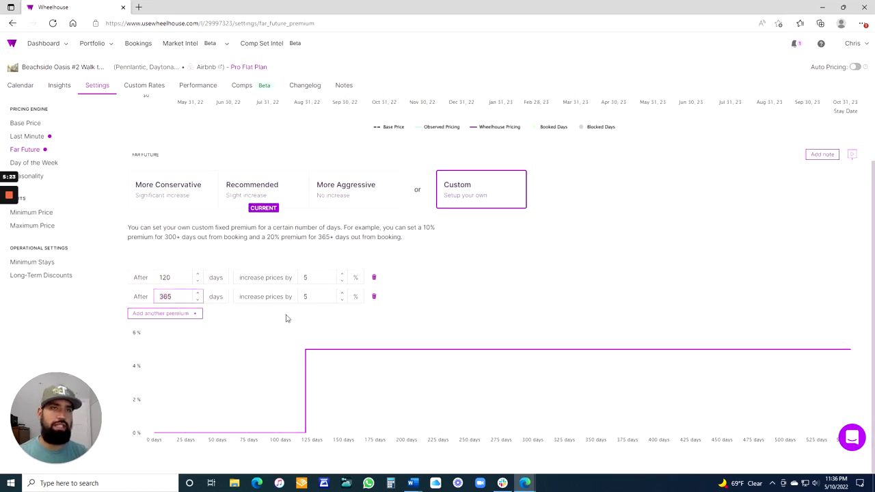
type("220")
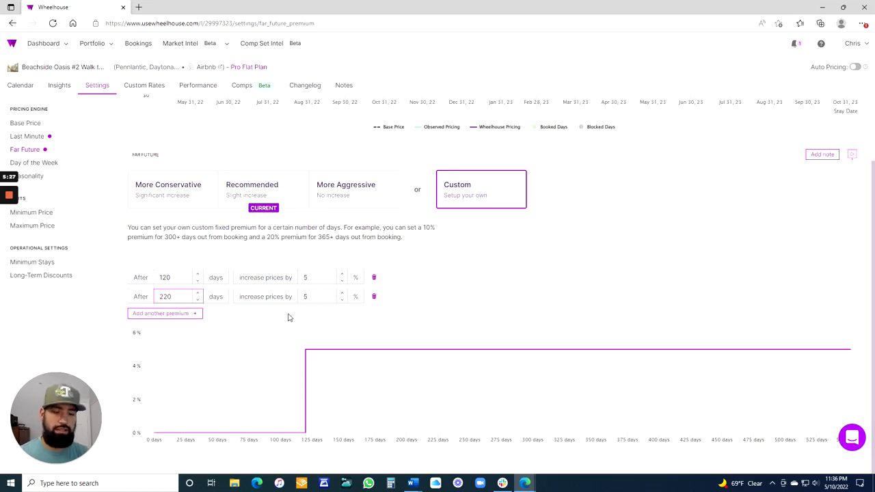
key("BackSpace")
key("BackSpace")
type("00")
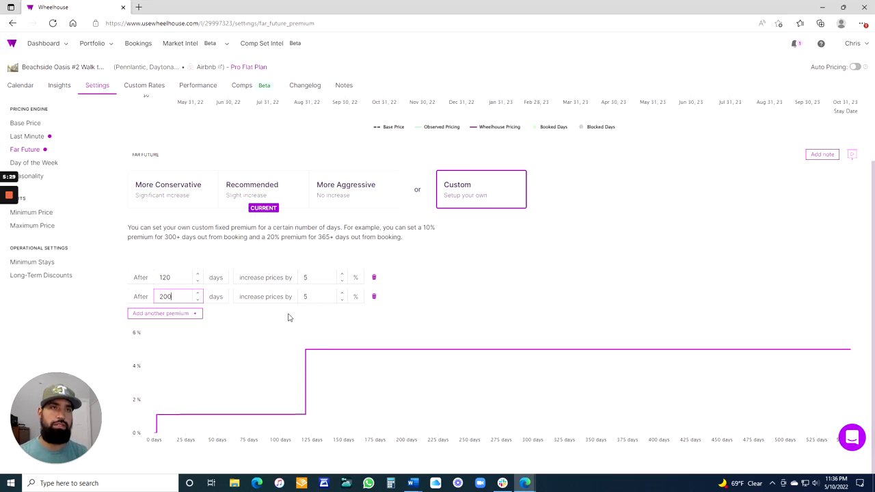
left_click(305, 296)
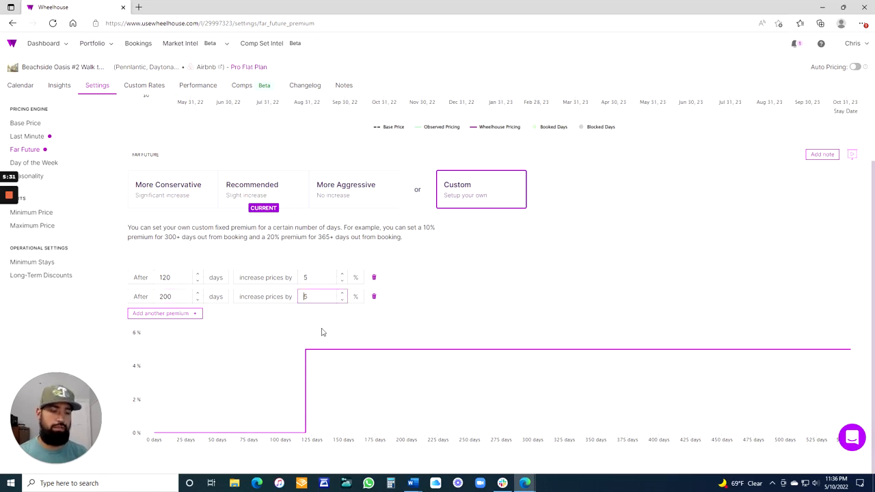
type("1")
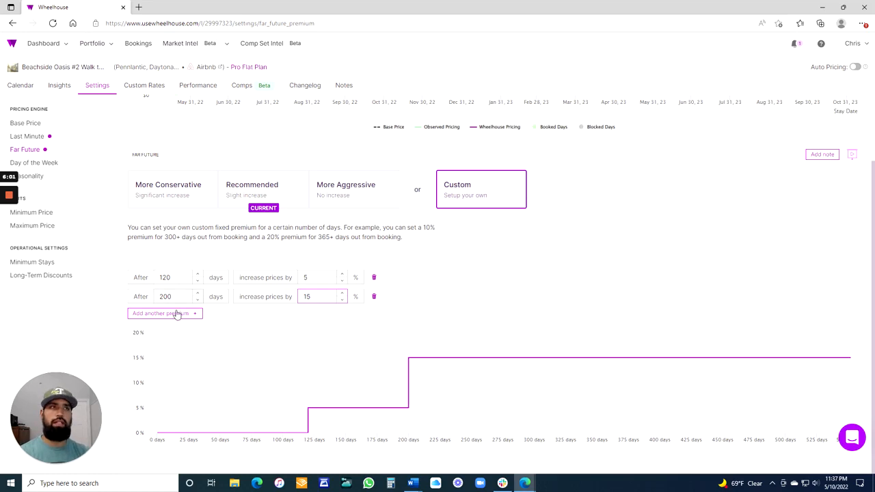
Review the Recommended Day of the Week adjustment and the monthly averages of the Recommended Seasonality adjustment
left_click(64, 162)
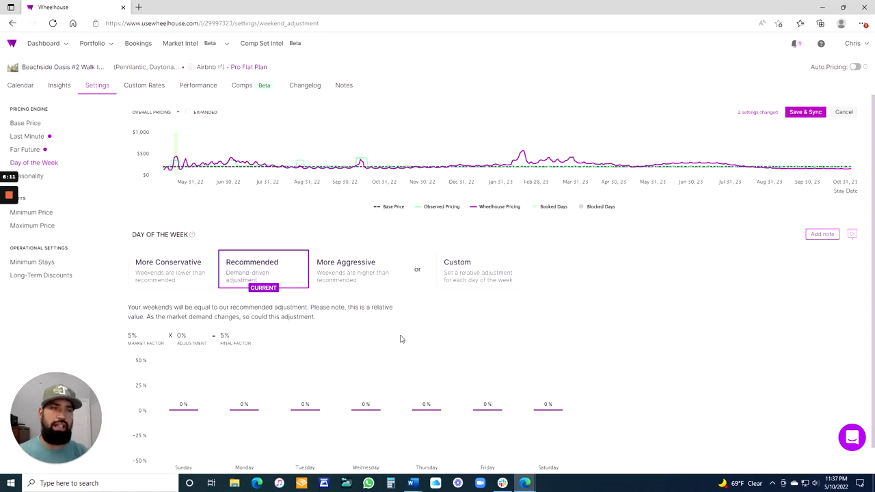
scroll(401, 339, "down", 1)
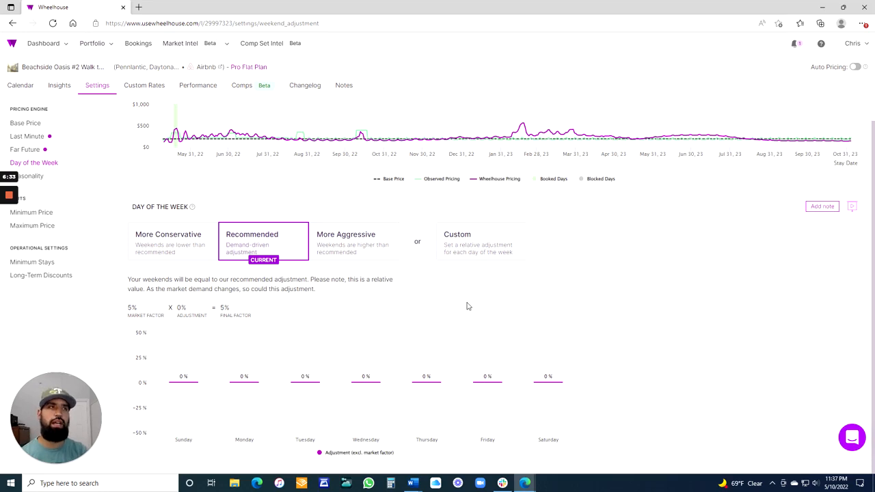
left_click(57, 177)
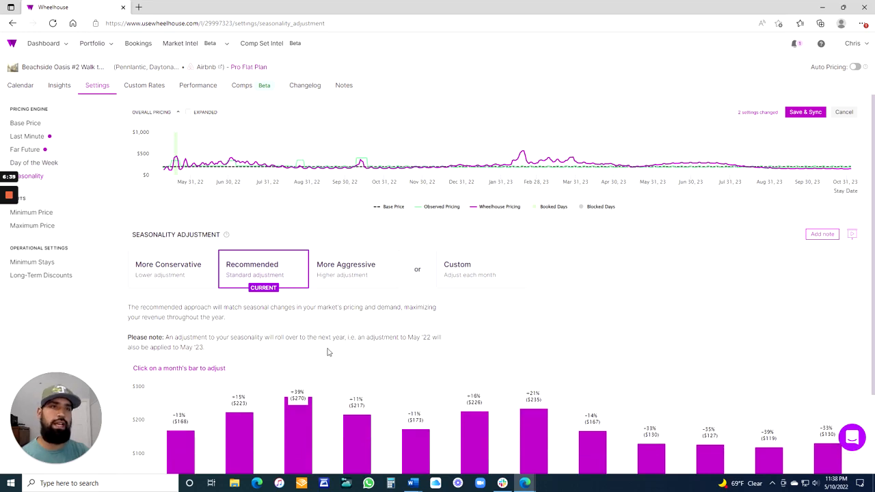
scroll(327, 352, "down", 3)
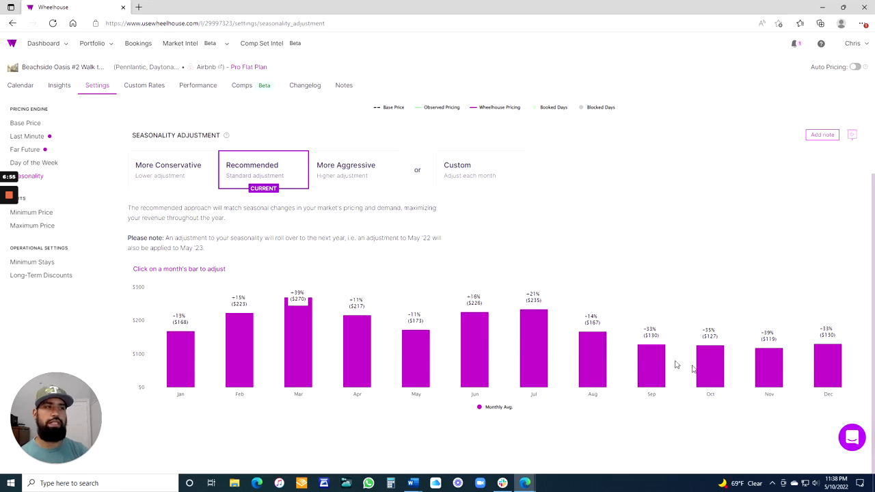
Switch the seasonality adjustment to Custom and set November to a 29% decrease
left_click(832, 367)
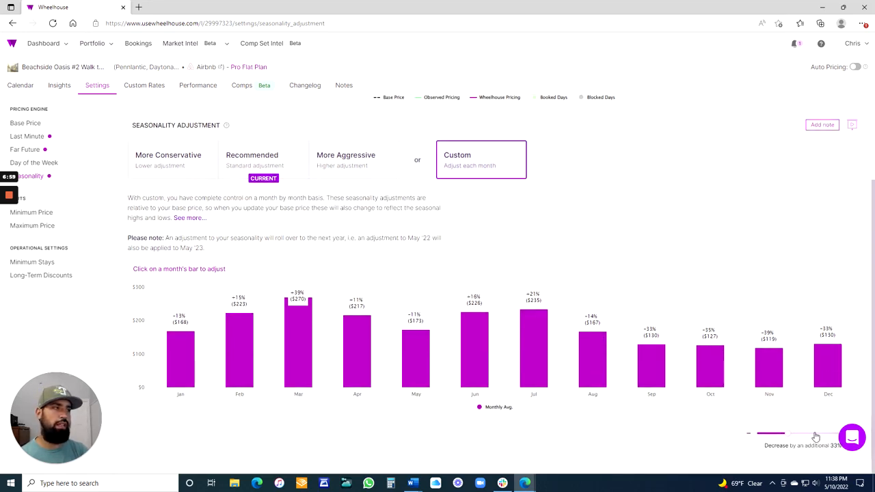
scroll(814, 424, "down", 2)
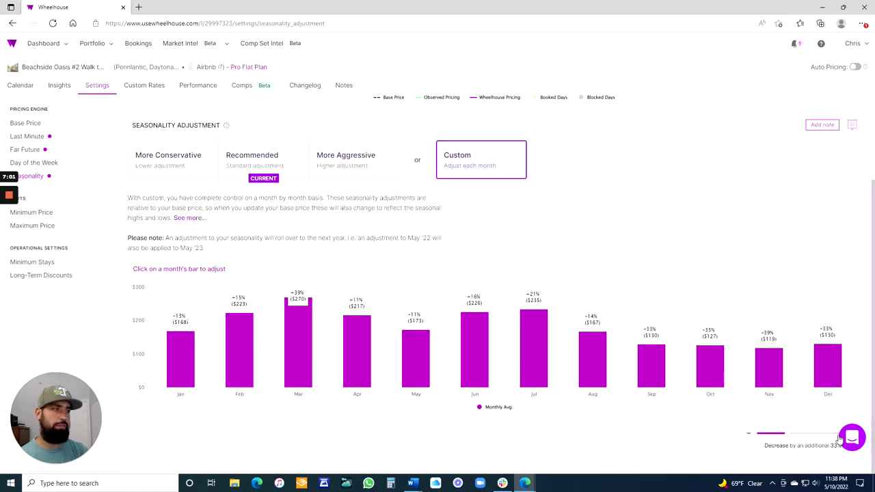
left_click(772, 375)
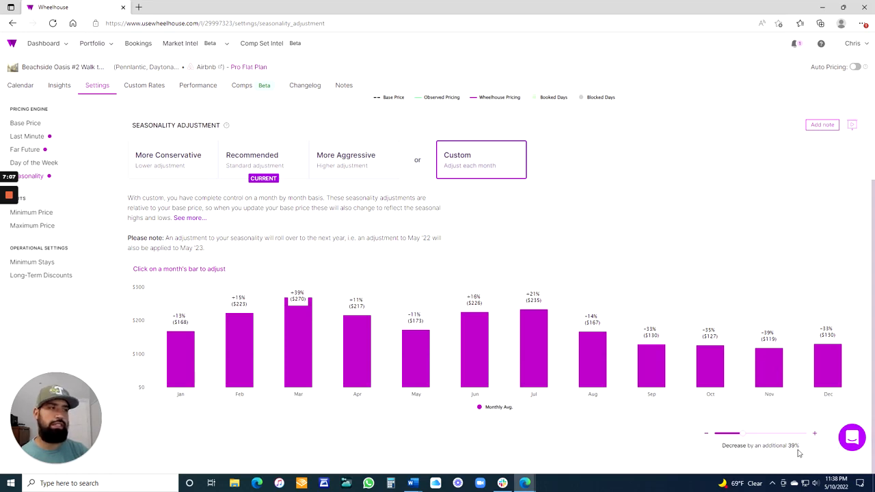
left_click(817, 436)
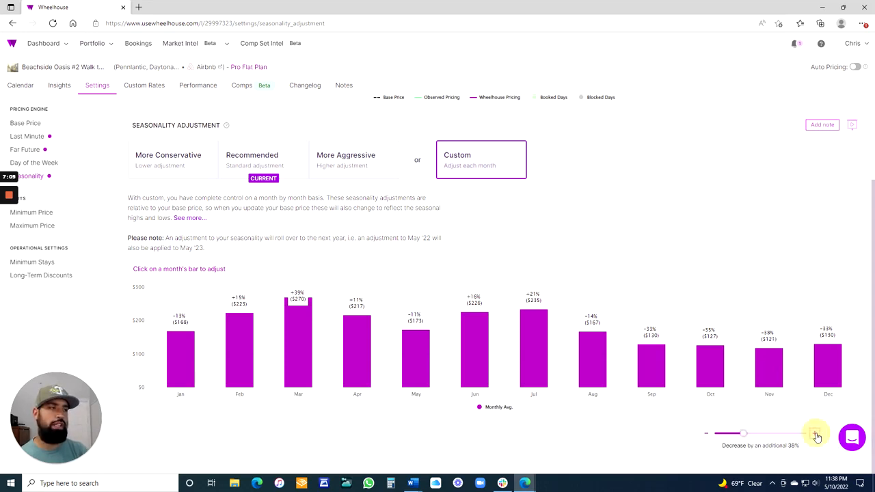
left_click(817, 436)
left_click(817, 436)
left_click(817, 436)
left_click(817, 437)
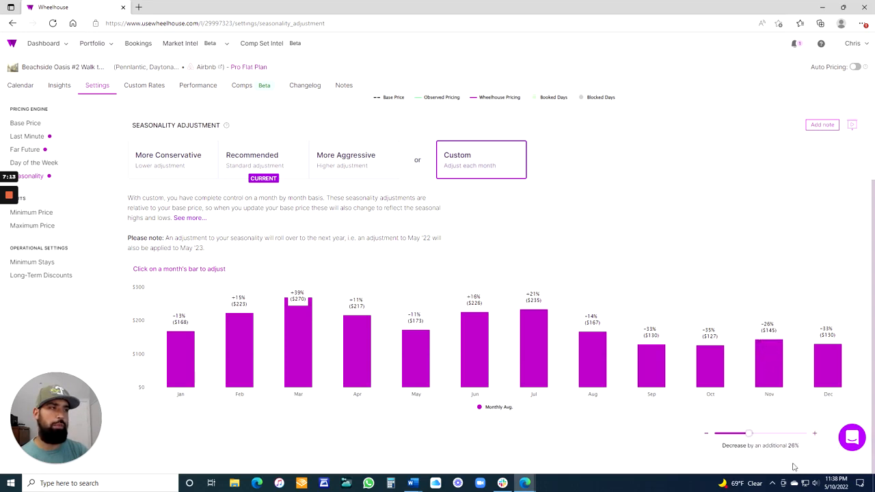
left_click(708, 435)
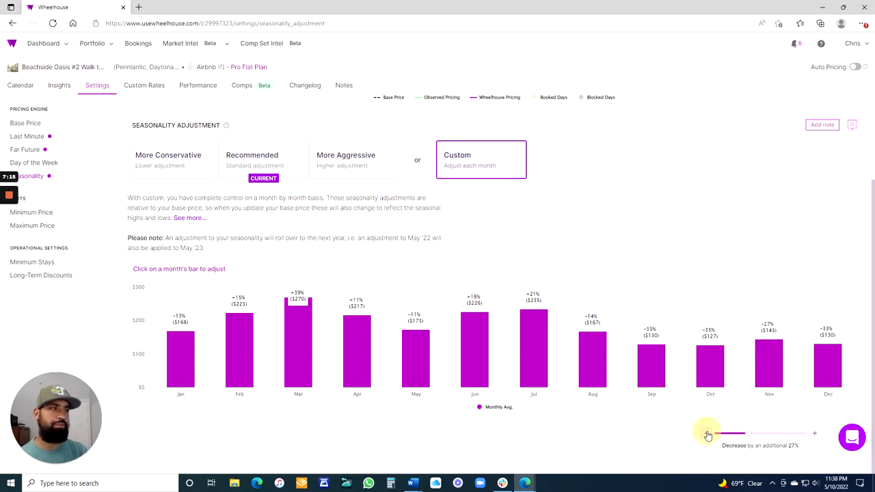
left_click(707, 436)
left_click(708, 435)
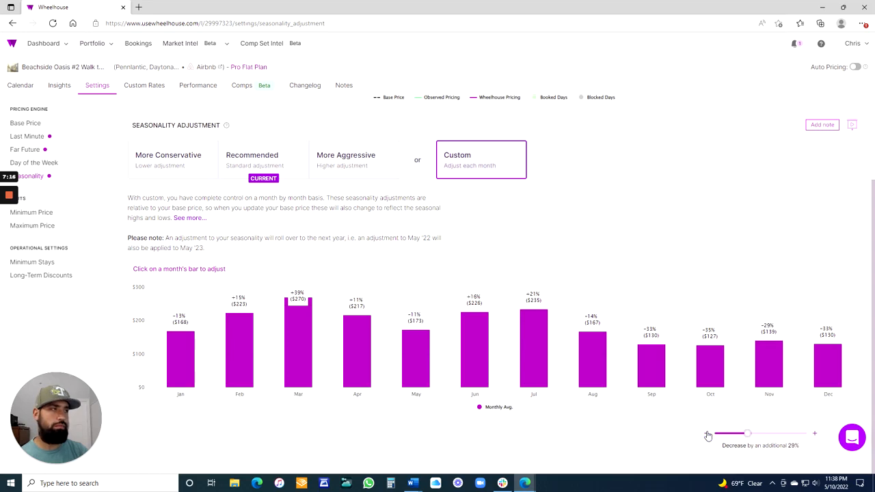
Set the December seasonality adjustment to a 21% decrease
left_click(827, 357)
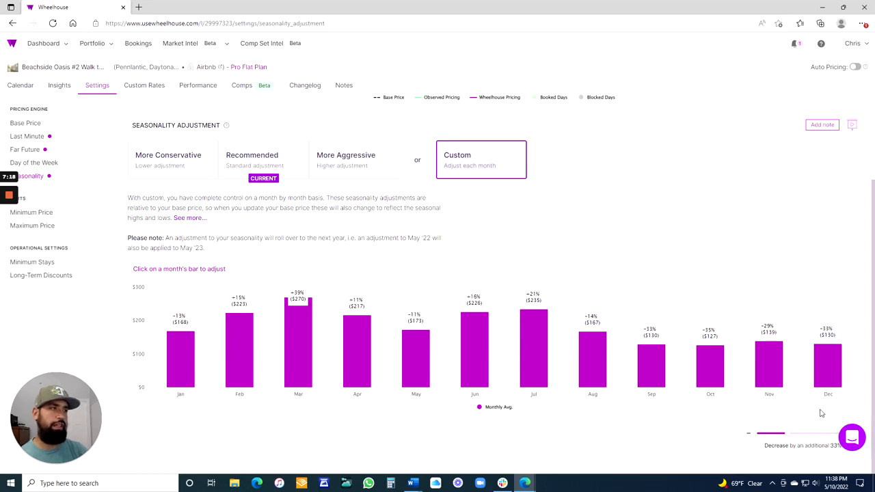
left_click(792, 435)
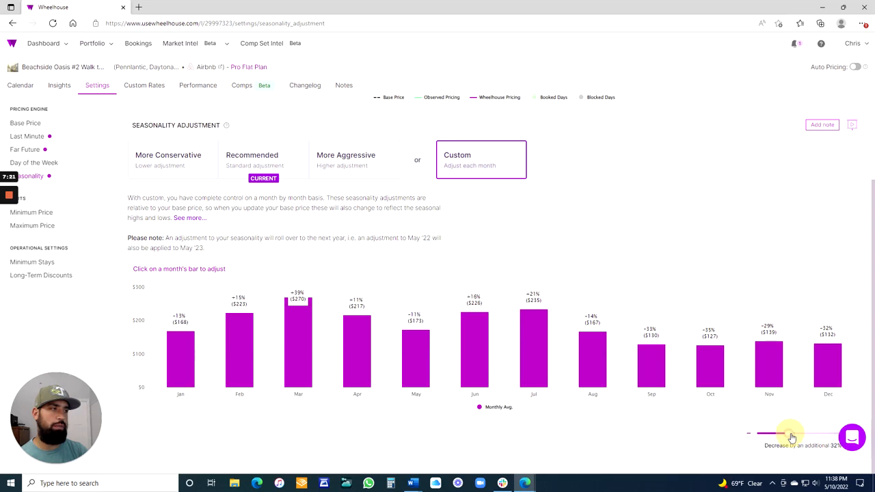
left_click(792, 436)
left_click(793, 436)
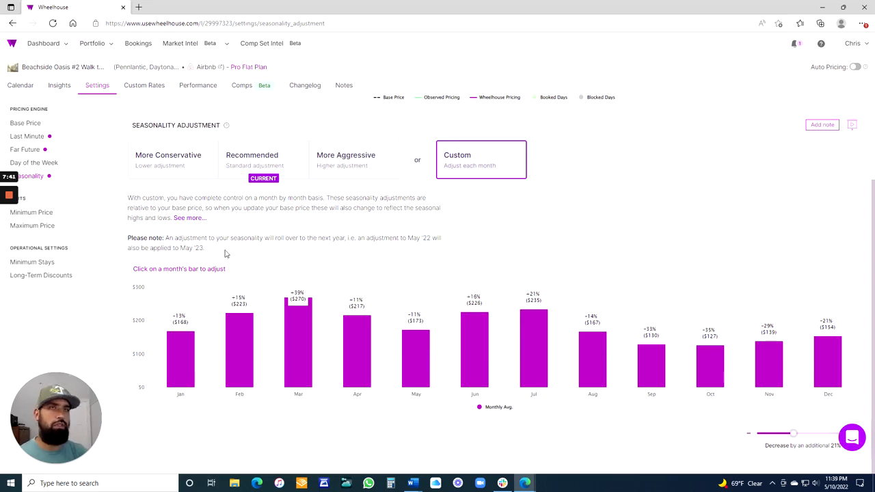
Set the listing's global minimum price to $125
left_click(32, 212)
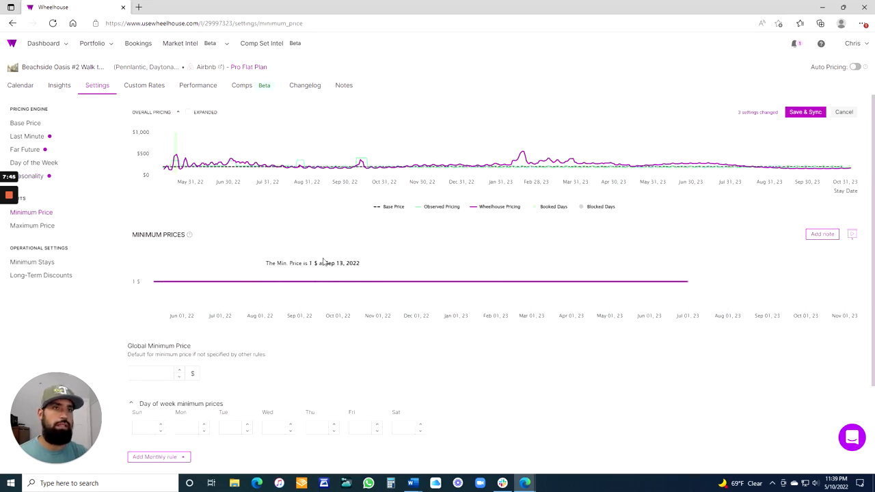
scroll(264, 356, "down", 2)
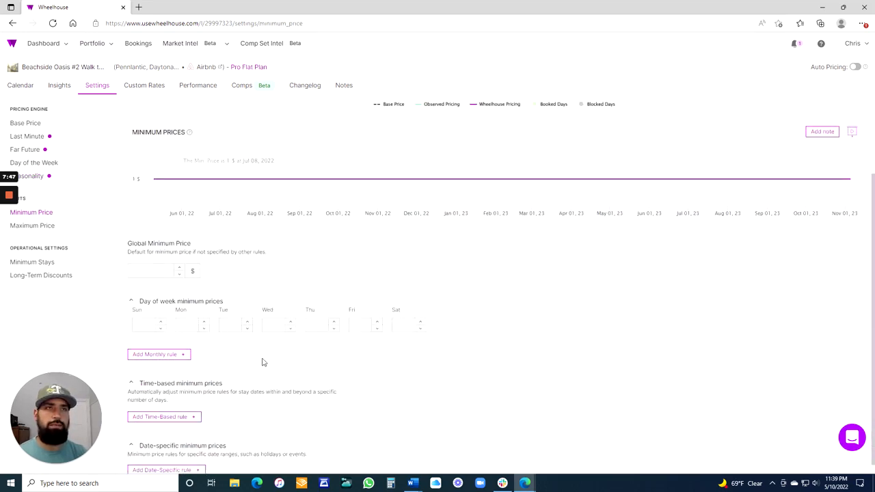
left_click(135, 260)
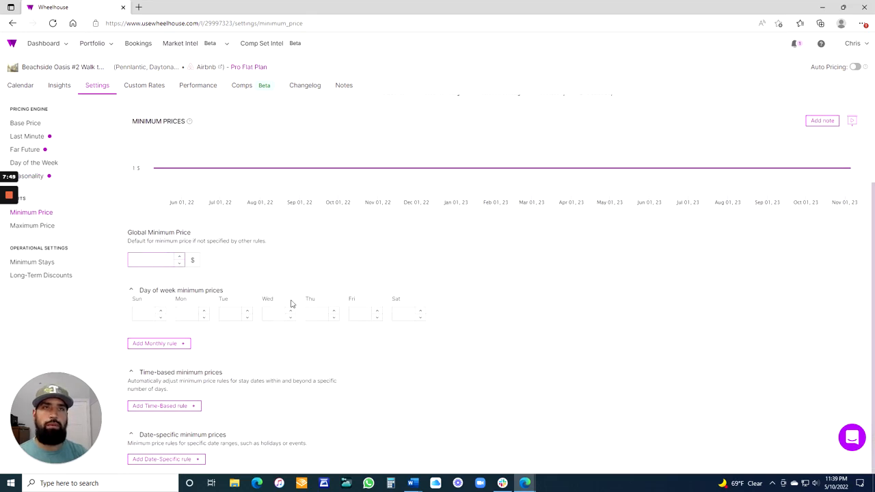
scroll(294, 307, "up", 2)
scroll(298, 387, "down", 1)
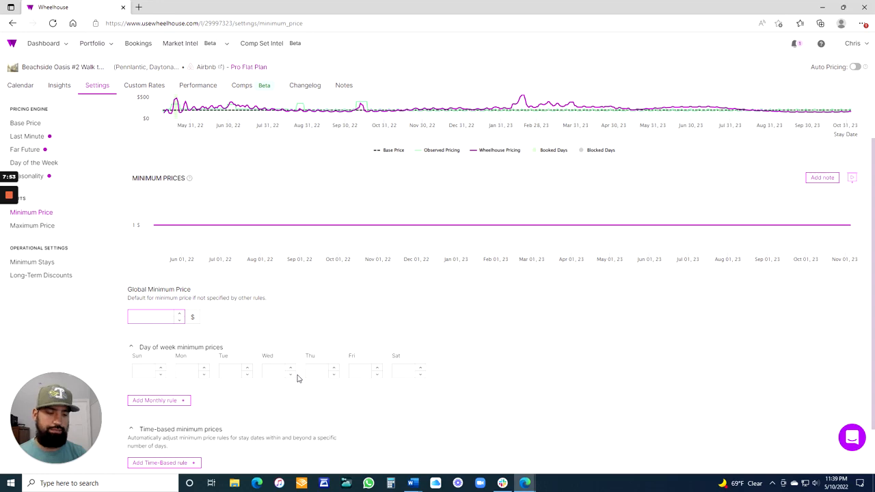
type("125")
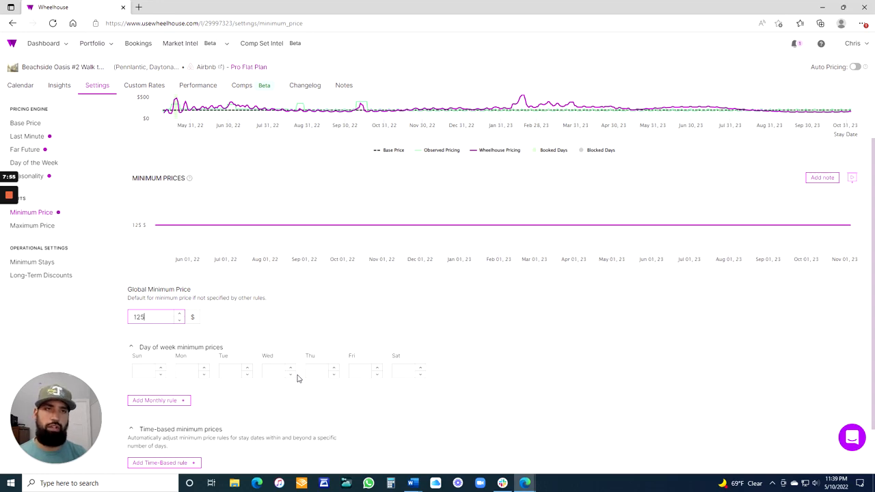
Add a date-specific minimum price rule covering 10/12/2022 to 10/18/2022
scroll(290, 400, "down", 1)
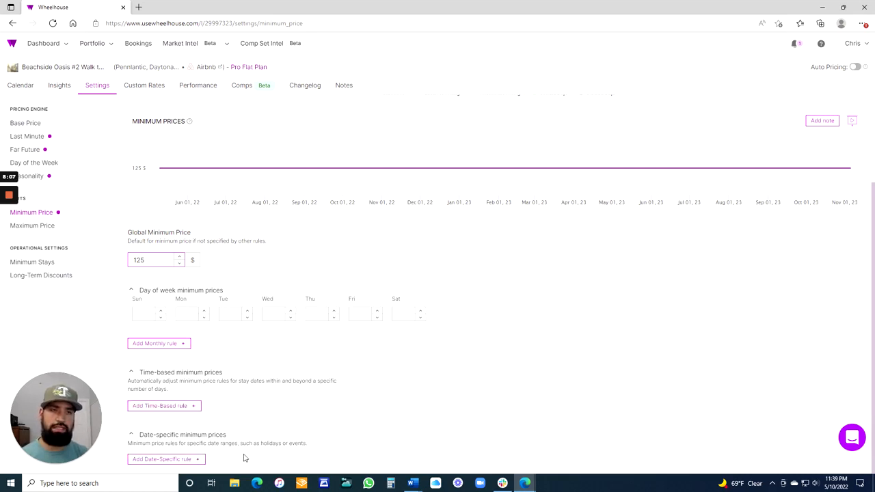
left_click(188, 463)
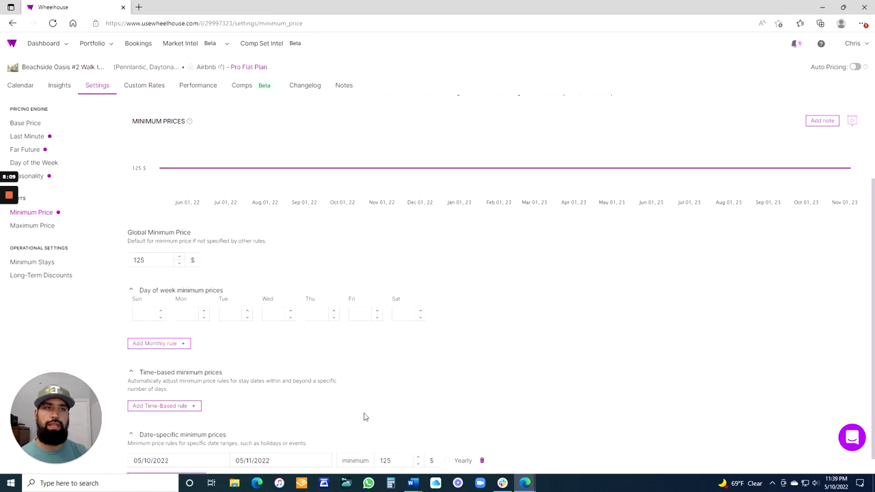
left_click(150, 441)
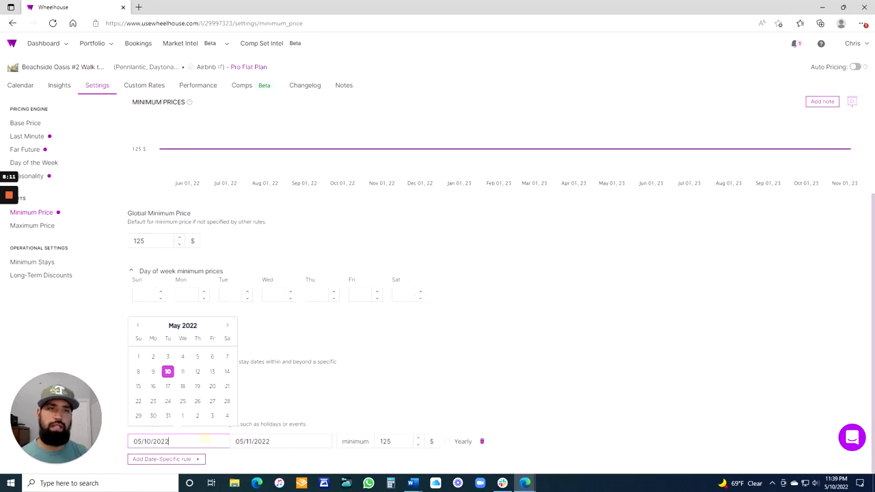
left_click(229, 325)
left_click(229, 325)
left_click(229, 326)
left_click(229, 325)
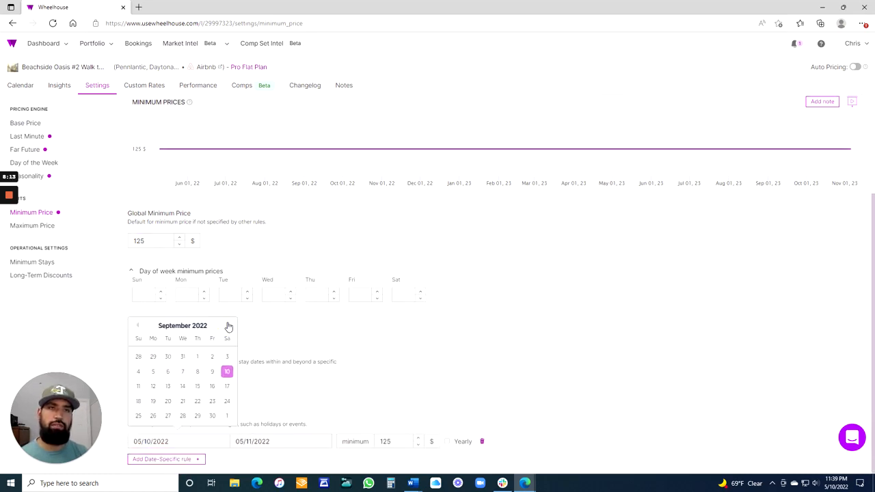
left_click(229, 326)
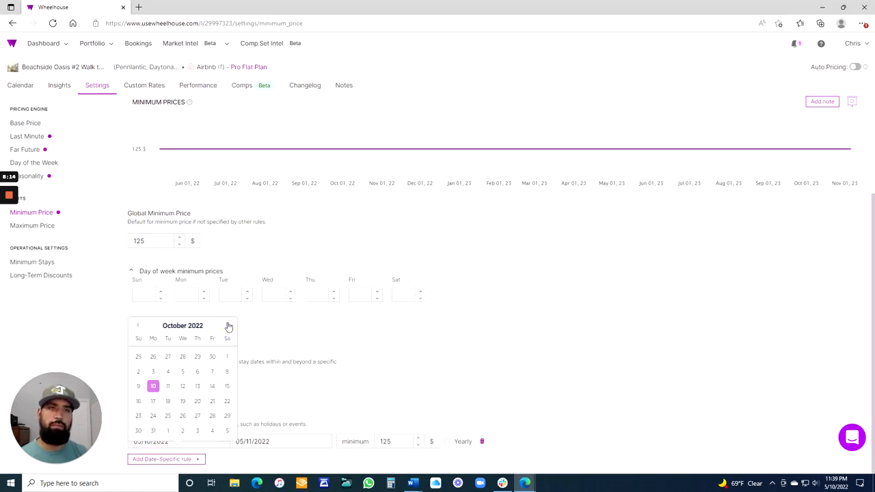
left_click(183, 386)
left_click(286, 441)
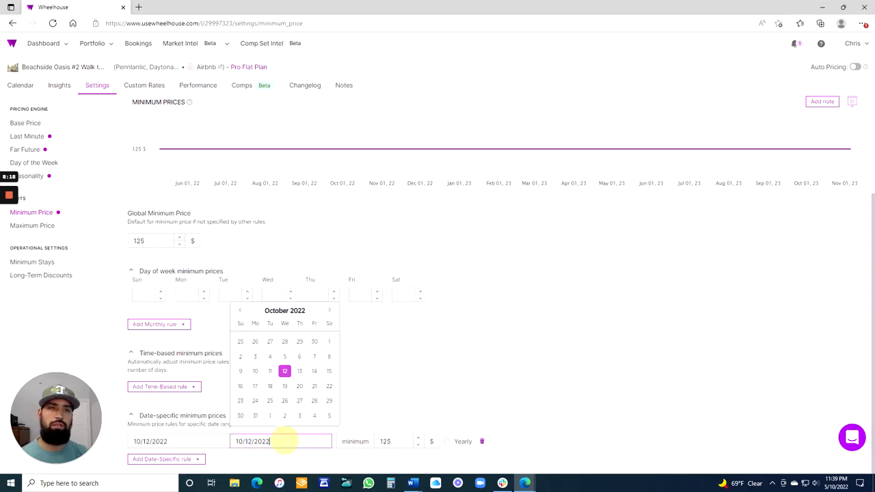
left_click(270, 386)
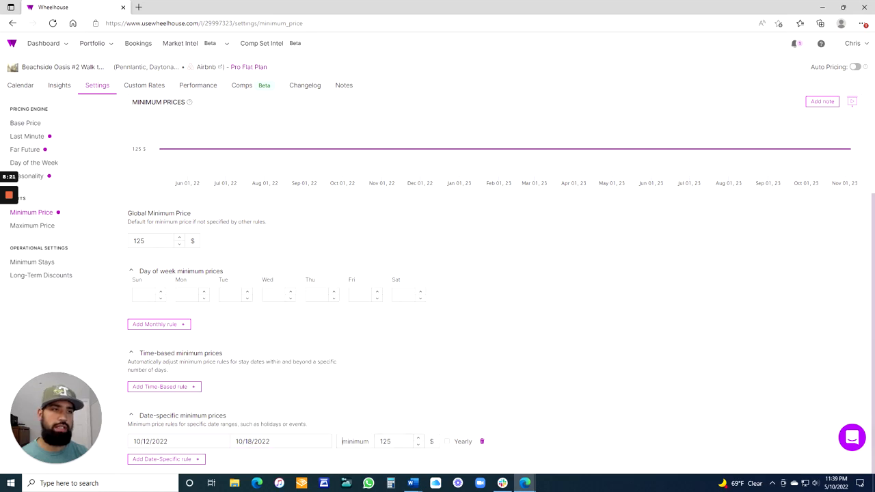
Set the October rule's minimum price to $499 and make it repeat yearly
double_click(388, 441)
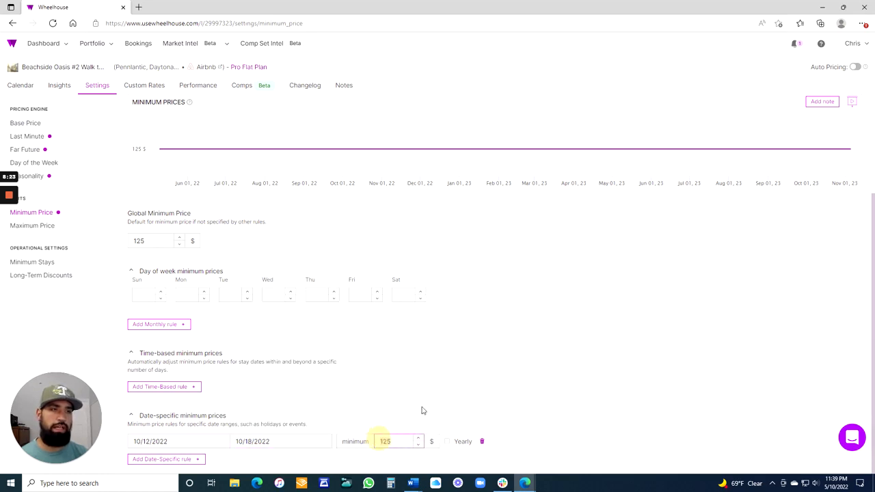
type("499")
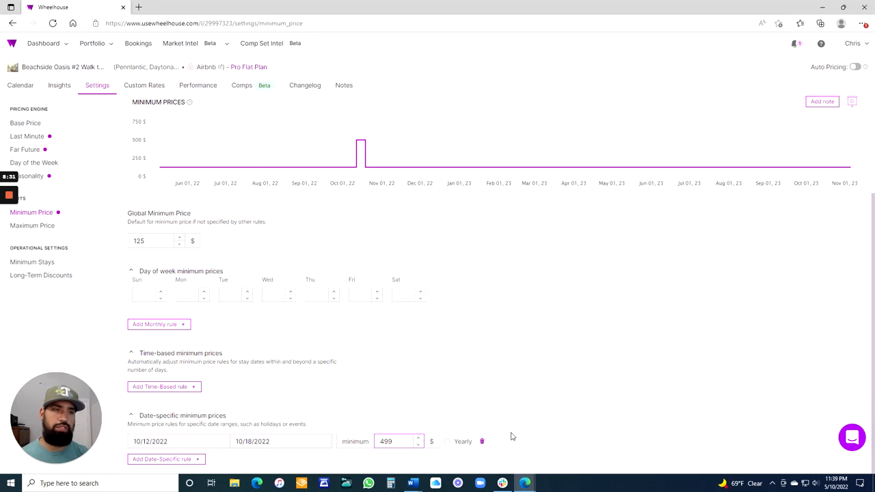
left_click(446, 442)
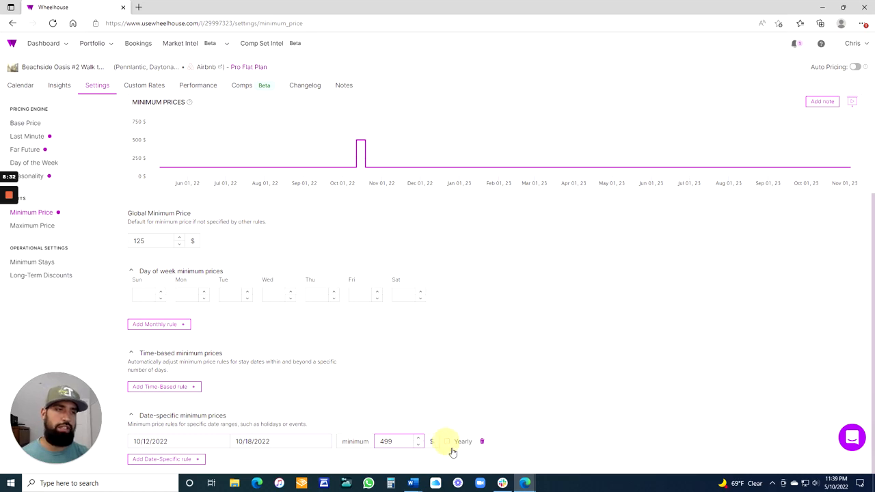
Add a second date-specific minimum price rule covering 12/17/2022 to 01/03/2023
left_click(183, 459)
scroll(205, 438, "down", 1)
left_click(198, 441)
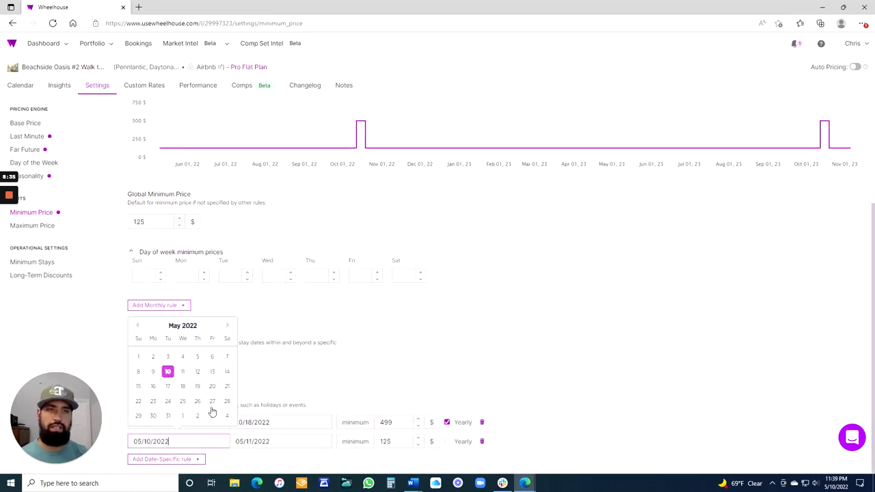
left_click(227, 326)
left_click(228, 327)
left_click(228, 326)
left_click(227, 326)
left_click(228, 326)
left_click(228, 326)
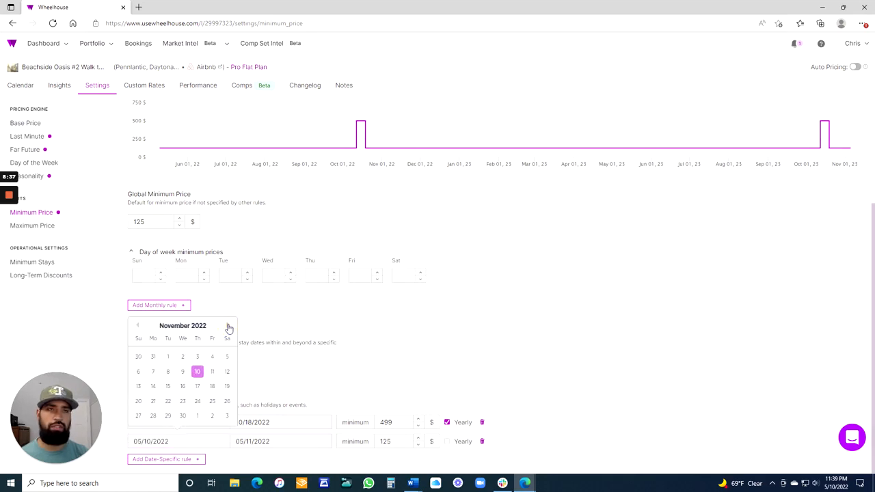
left_click(228, 326)
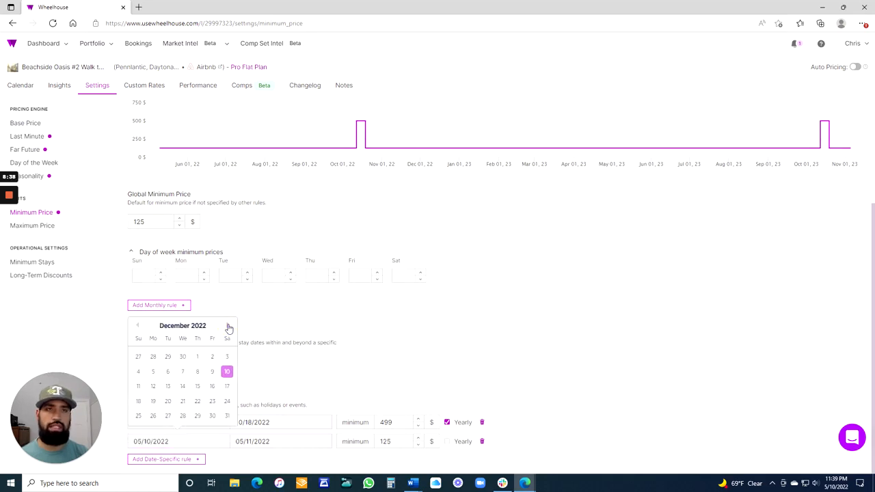
left_click(226, 387)
left_click(250, 441)
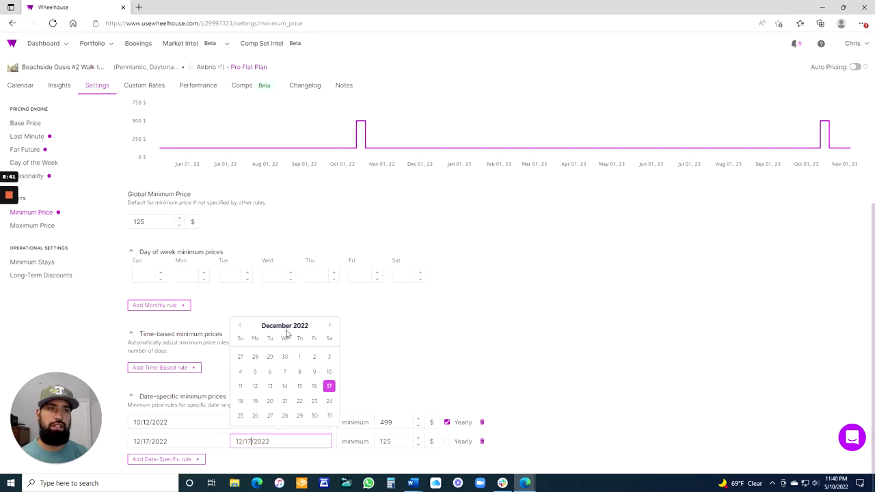
left_click(329, 325)
left_click(270, 356)
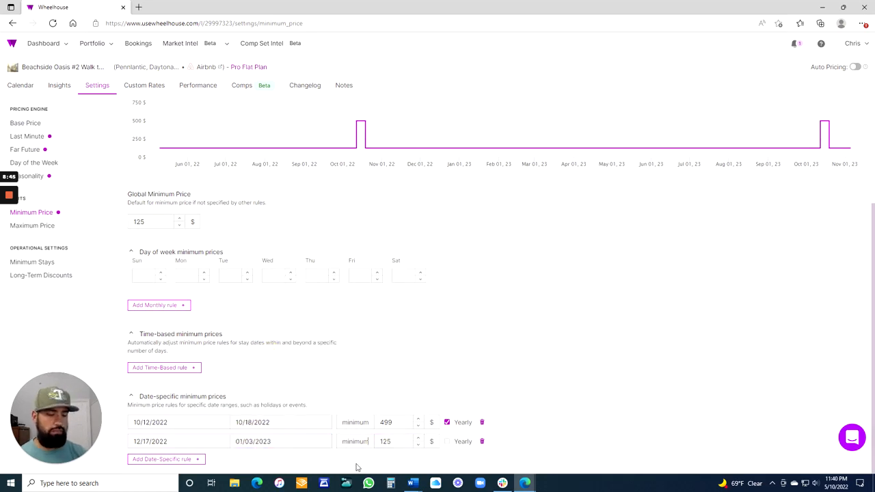
Set the December-to-January rule's minimum price to $399 and make it repeat yearly
left_click(391, 441)
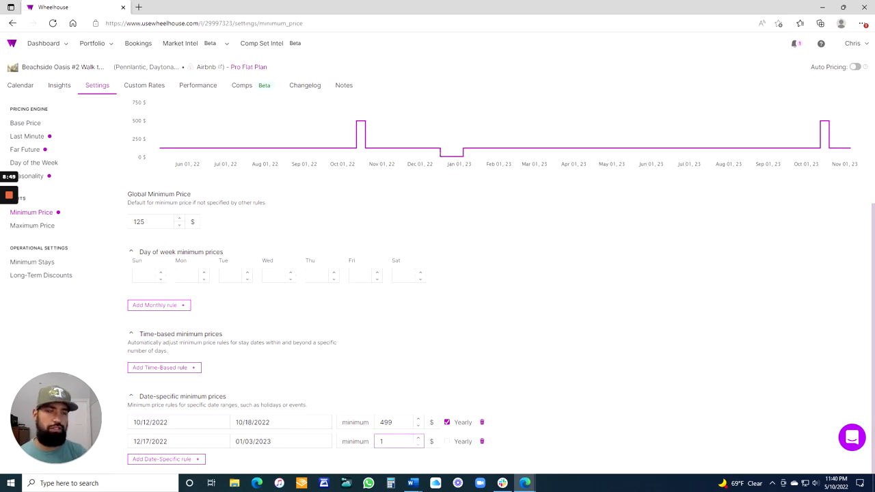
type("1399")
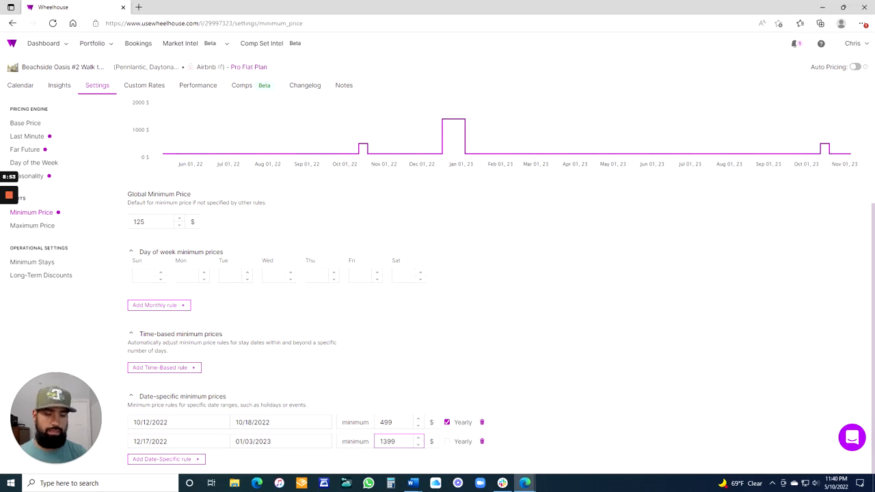
key("BackSpace")
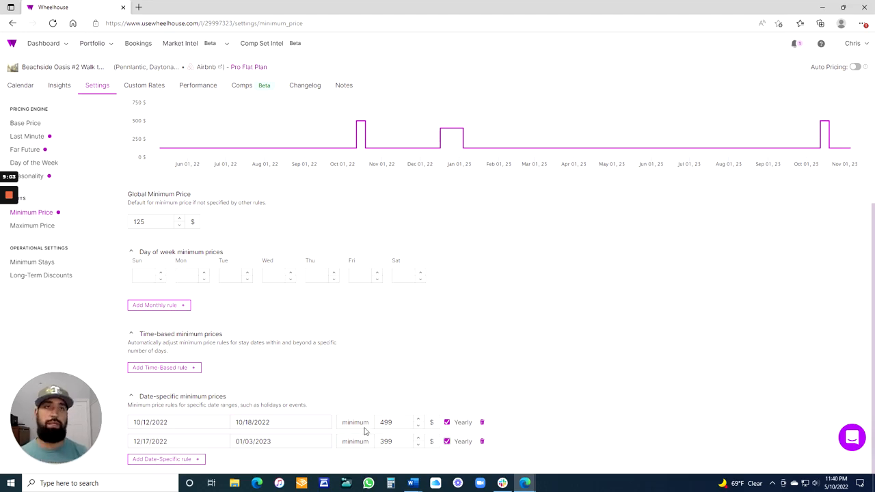
Check the maximum price setting, then set the global minimum stay to 2 nights
left_click(57, 231)
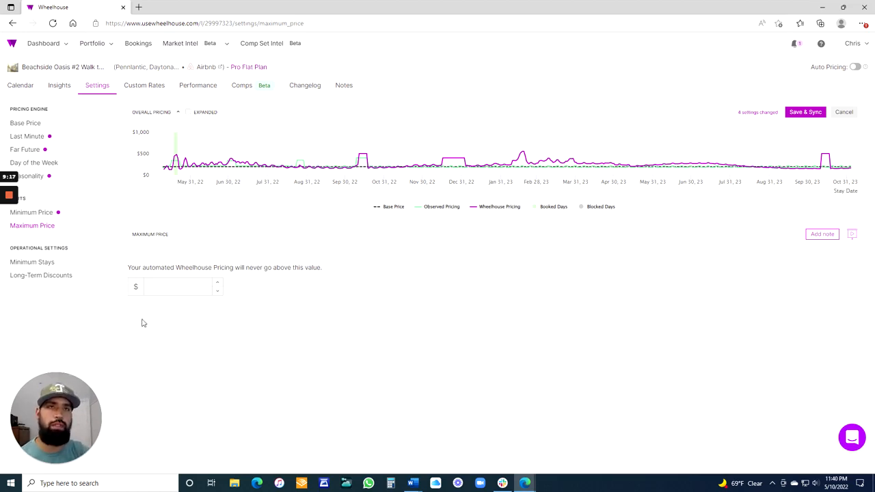
left_click(74, 265)
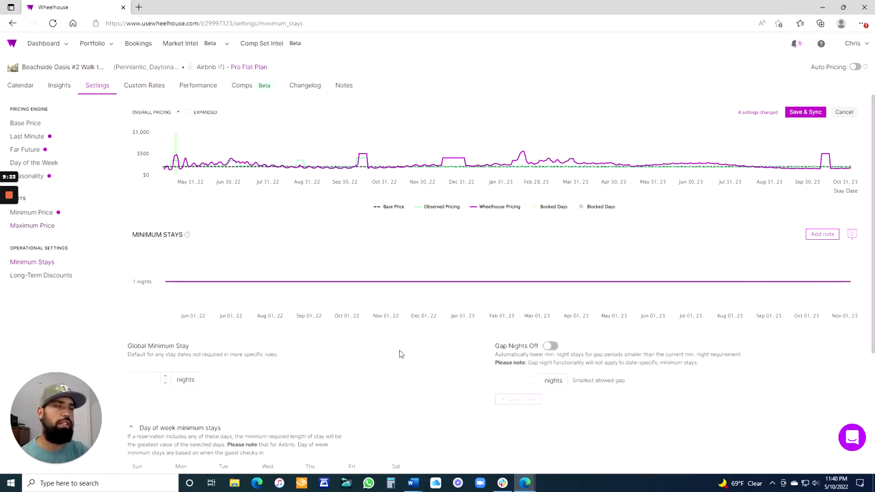
scroll(212, 369, "down", 2)
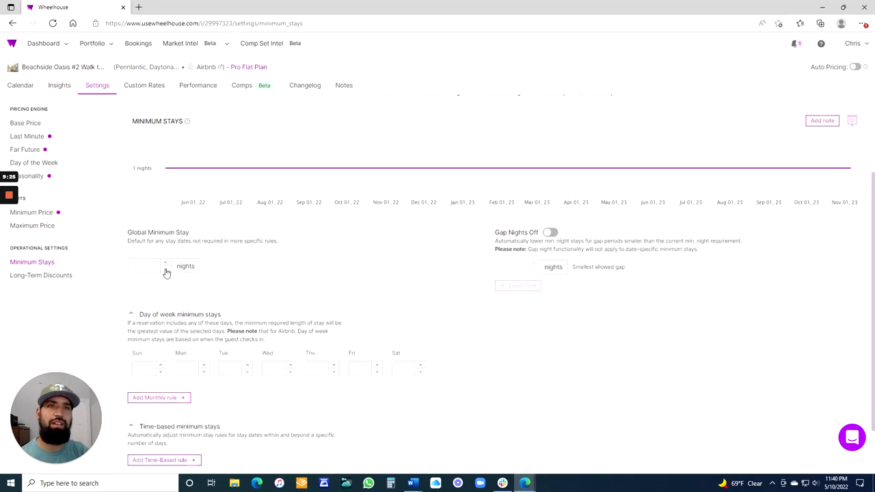
left_click(165, 267)
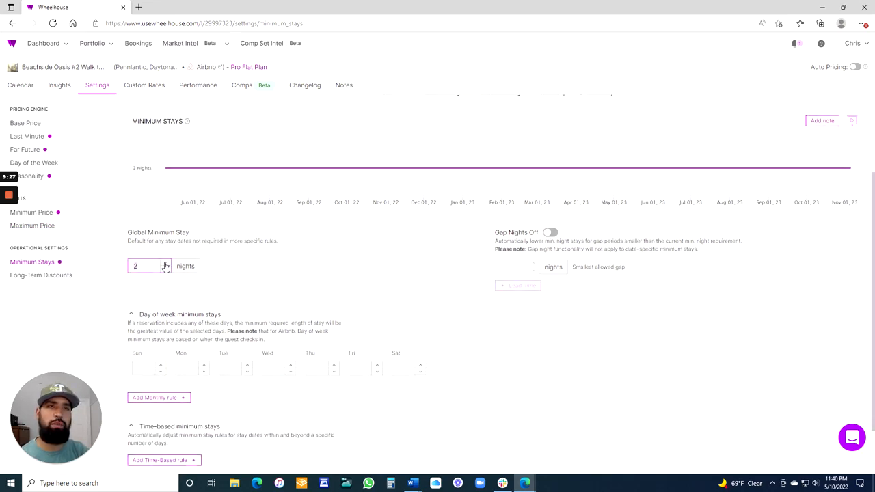
Set the Thursday, Friday and Saturday minimum stays to 3 nights and turn on gap nights with a smallest allowed gap of 2 nights
scroll(458, 389, "down", 1)
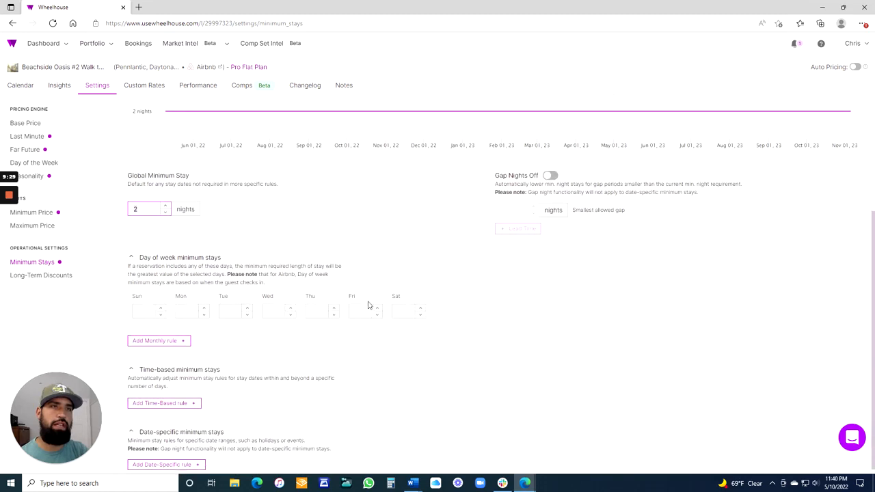
left_click(335, 308)
left_click(334, 308)
left_click(334, 308)
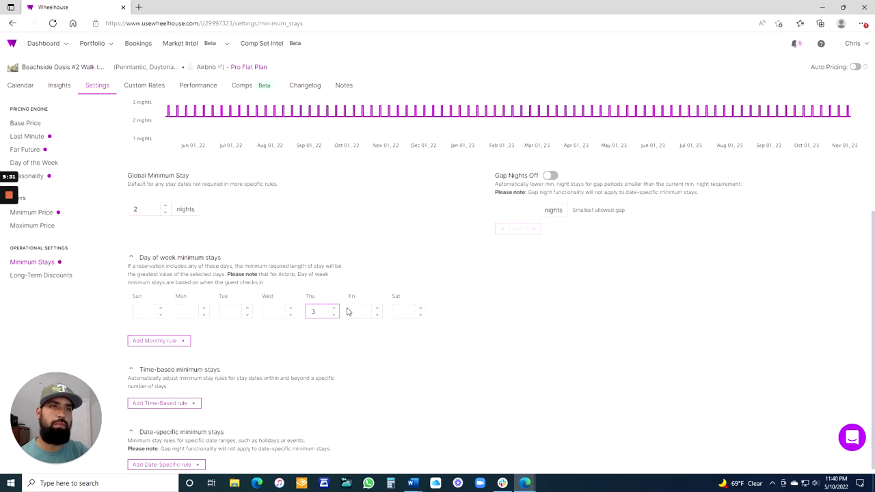
left_click(378, 308)
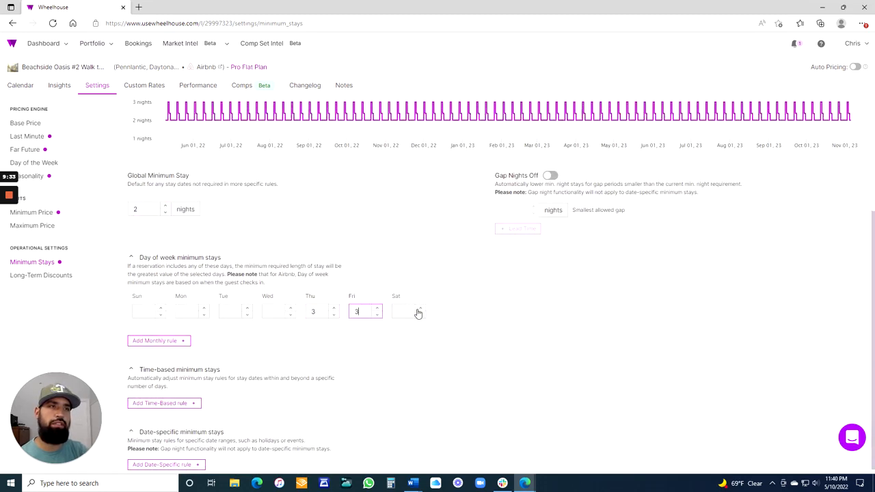
left_click(420, 308)
left_click(419, 308)
left_click(420, 309)
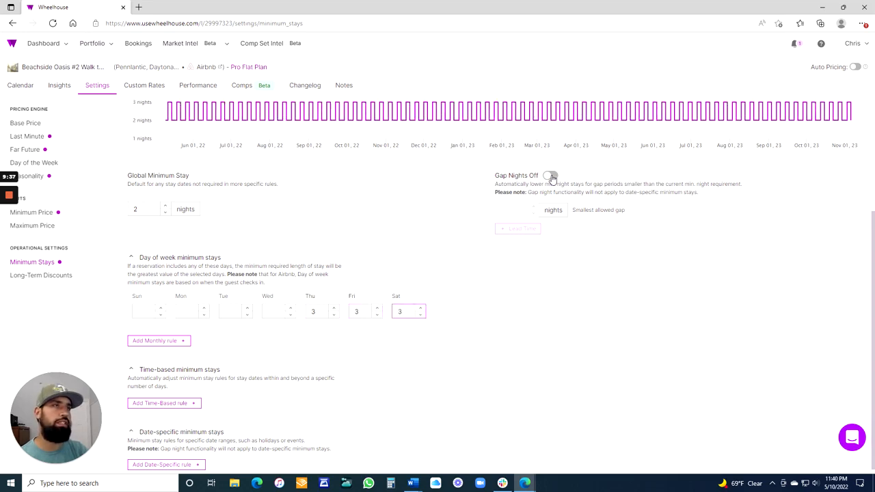
left_click(551, 176)
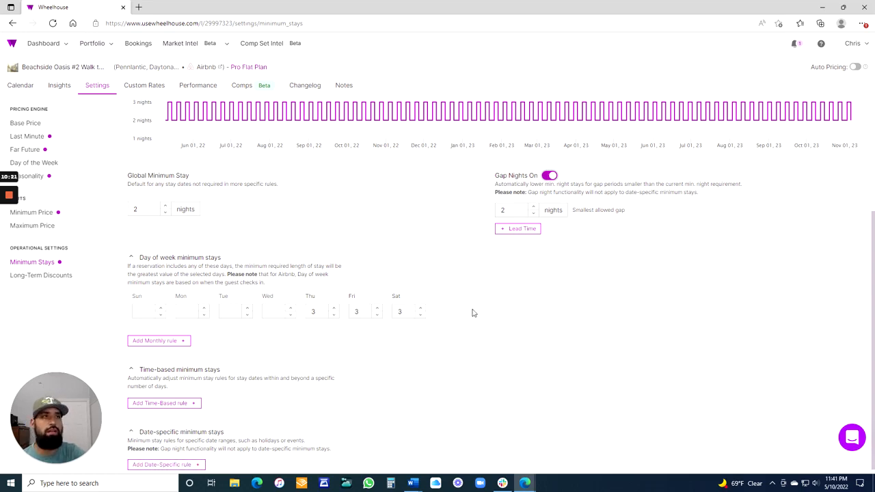
Add a time-based minimum stay rule requiring a minimum of 2 nights within 21 days
left_click(182, 403)
scroll(279, 425, "down", 1)
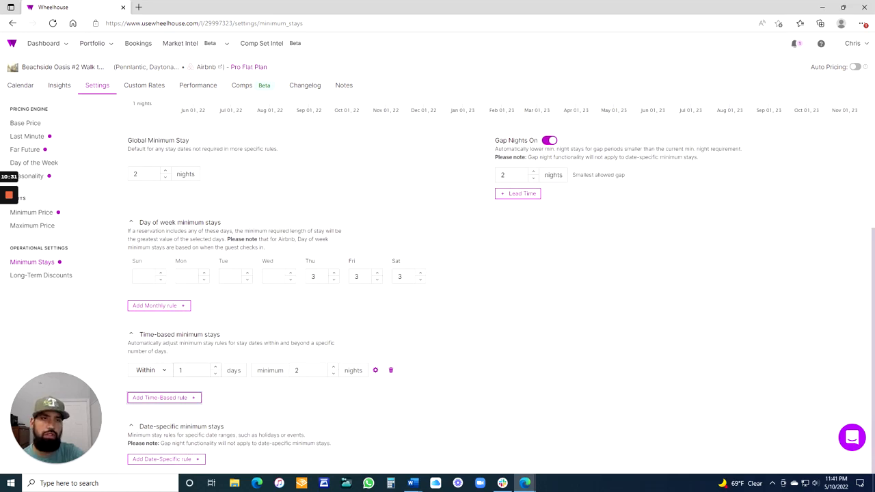
left_click(196, 369)
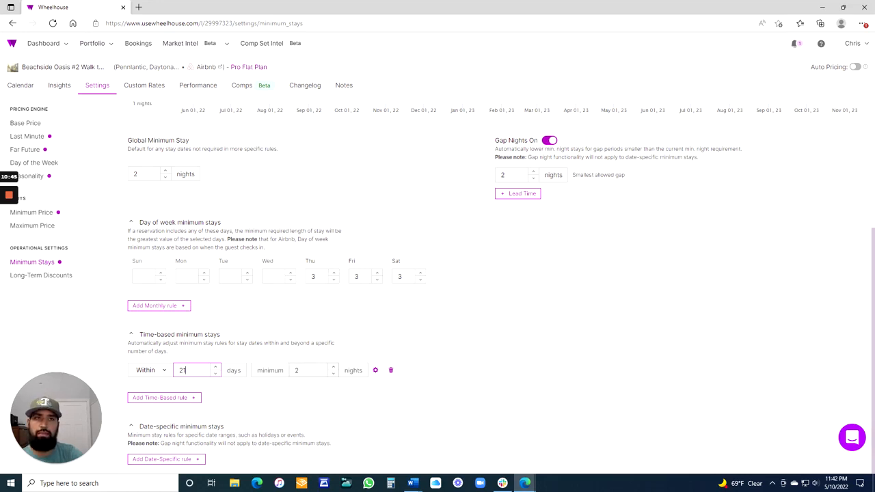
left_click(273, 397)
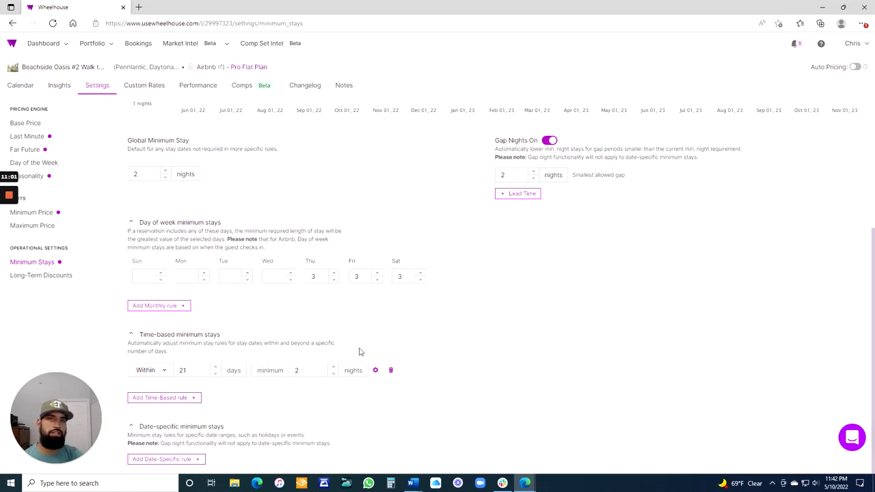
Set the long-term discounts to 12% weekly and 38% monthly, and save and sync the changed pricing settings
left_click(82, 280)
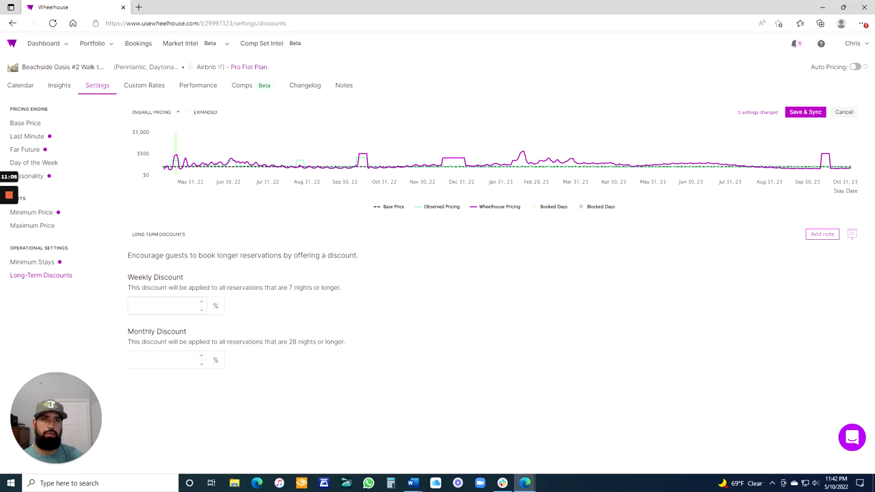
left_click(172, 305)
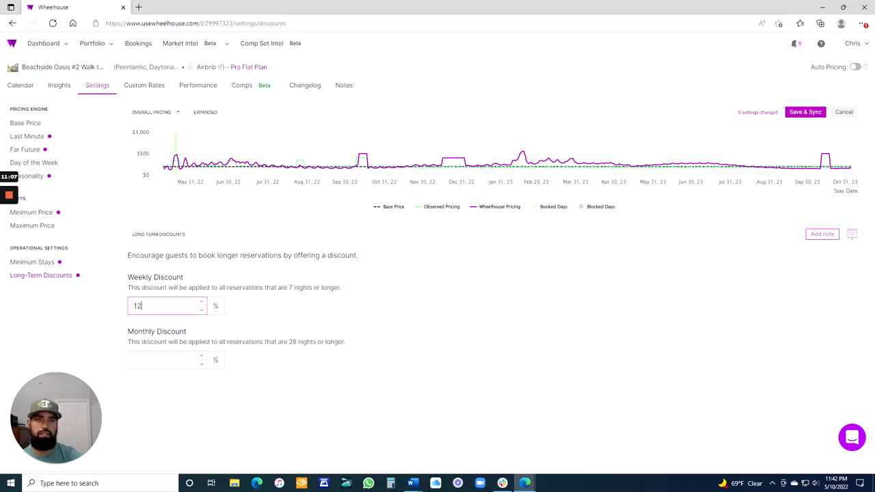
left_click(158, 362)
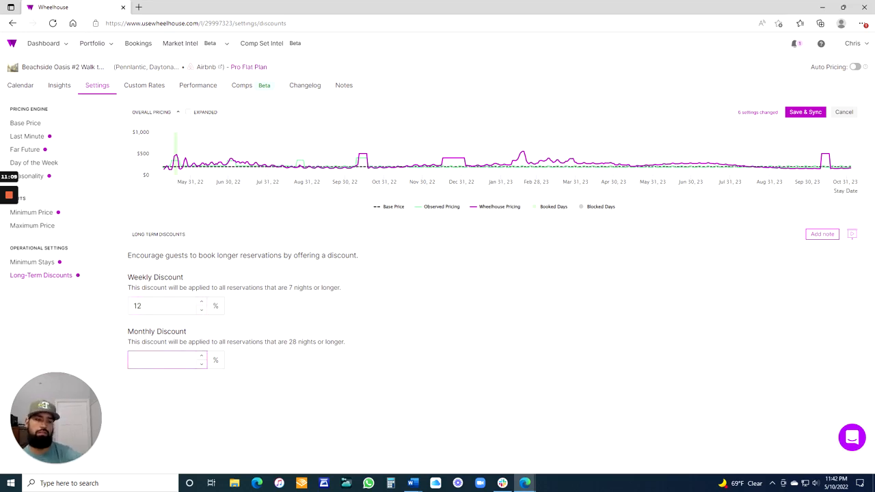
left_click(325, 354)
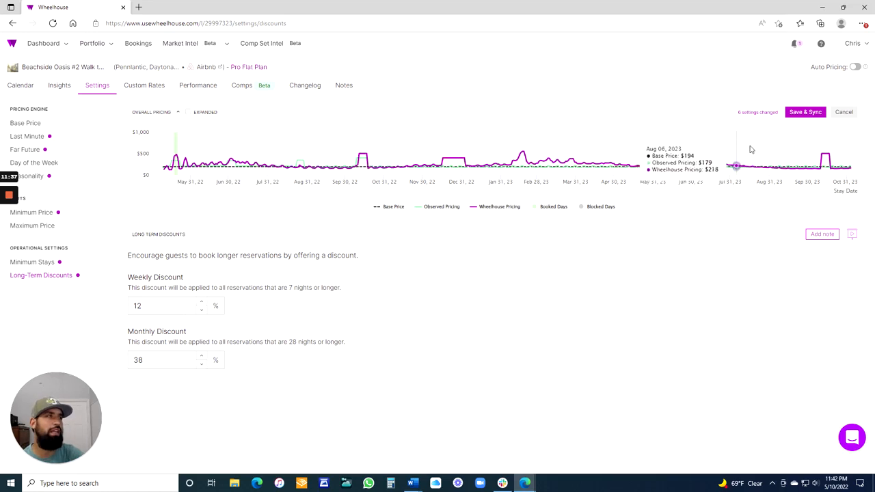
left_click(804, 114)
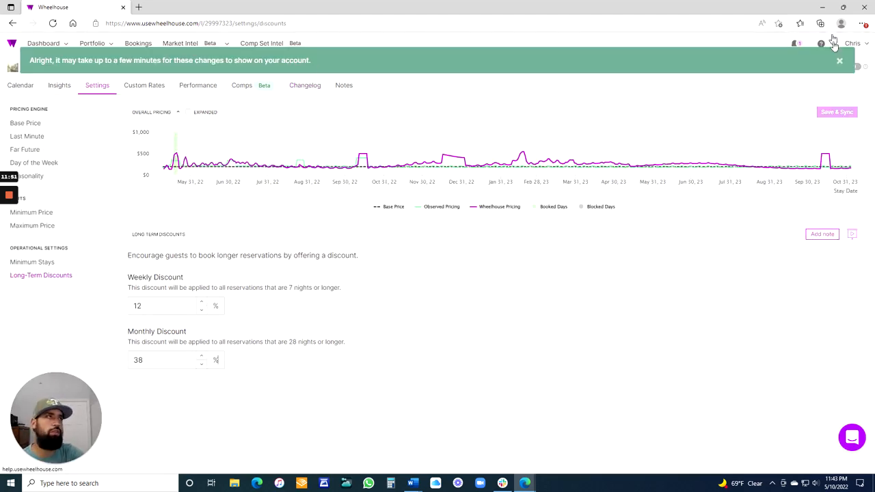
left_click(840, 62)
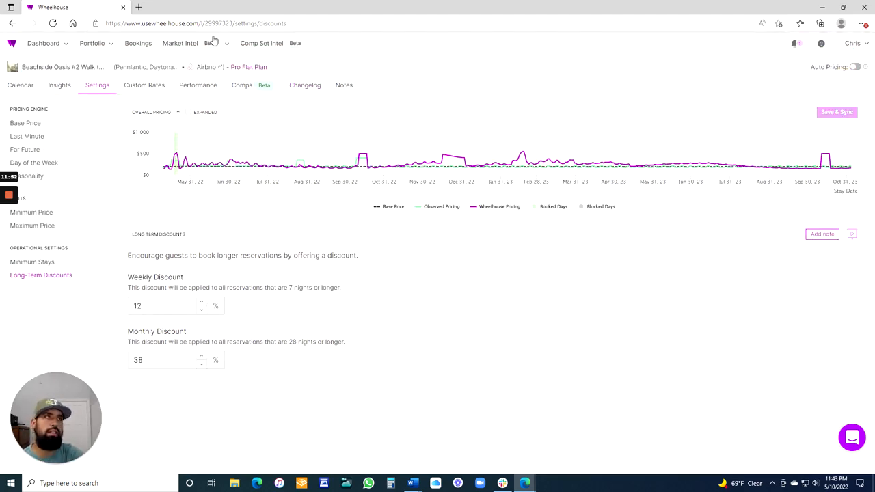
Return to the listings dashboard and open the Beachside Oasis #2 listing's calendar
left_click(104, 51)
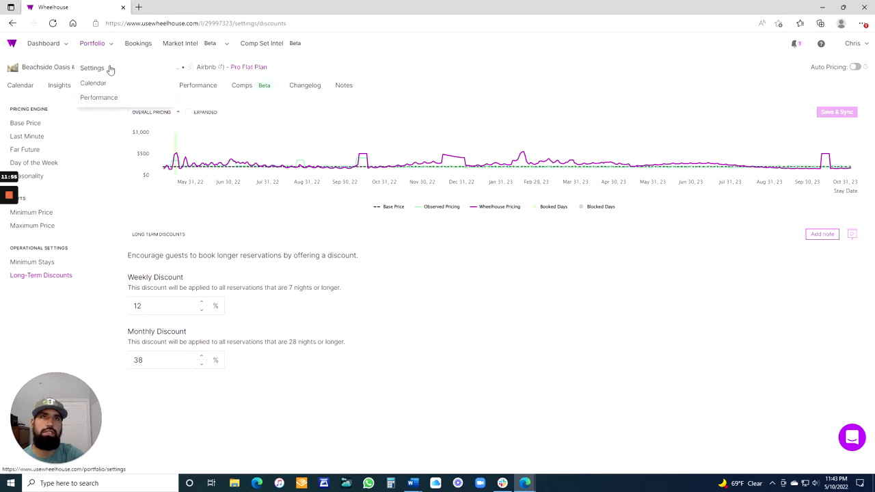
left_click(111, 74)
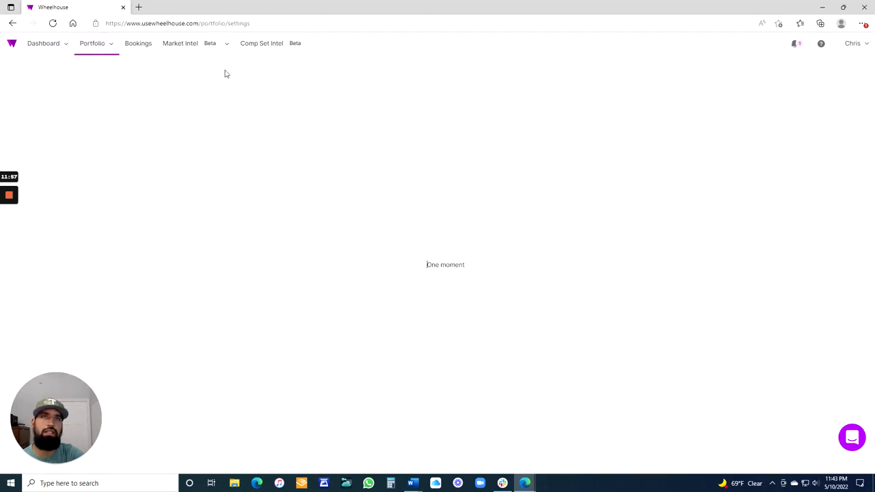
left_click(45, 44)
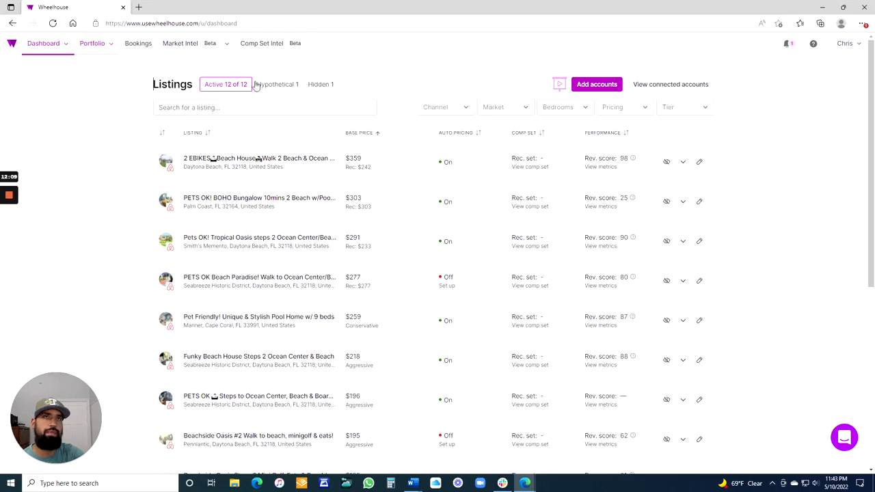
scroll(280, 352, "down", 3)
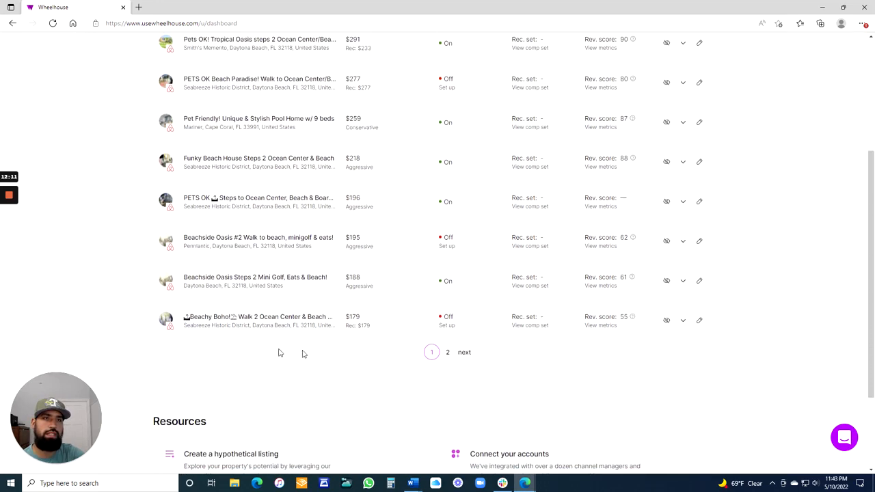
left_click(261, 248)
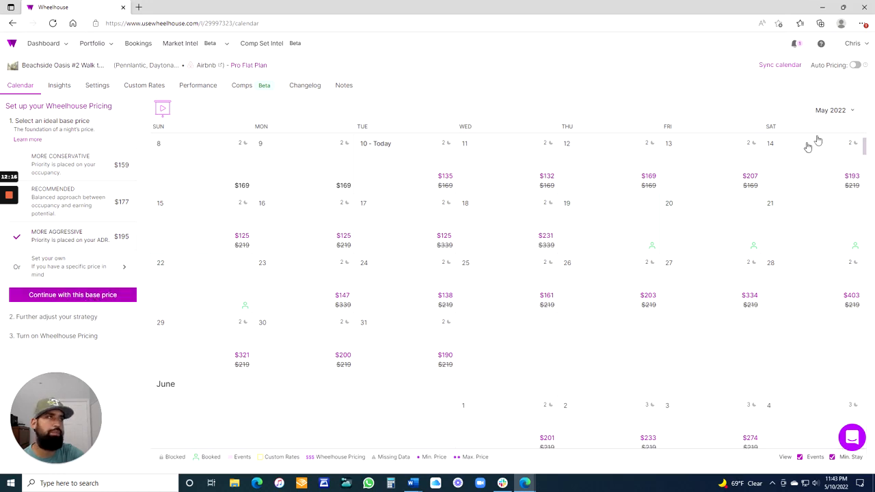
Turn on Wheelhouse Pricing with the More Aggressive base price of $195 and sync the listing's calendar
left_click(113, 299)
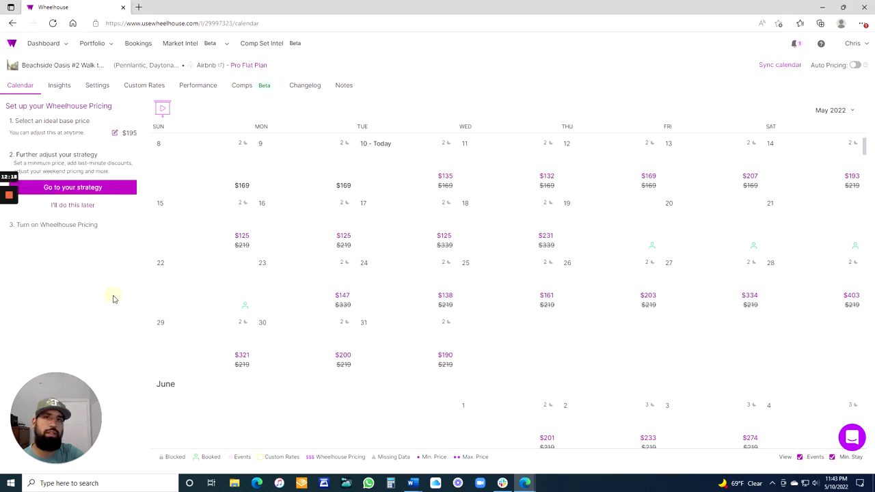
left_click(84, 187)
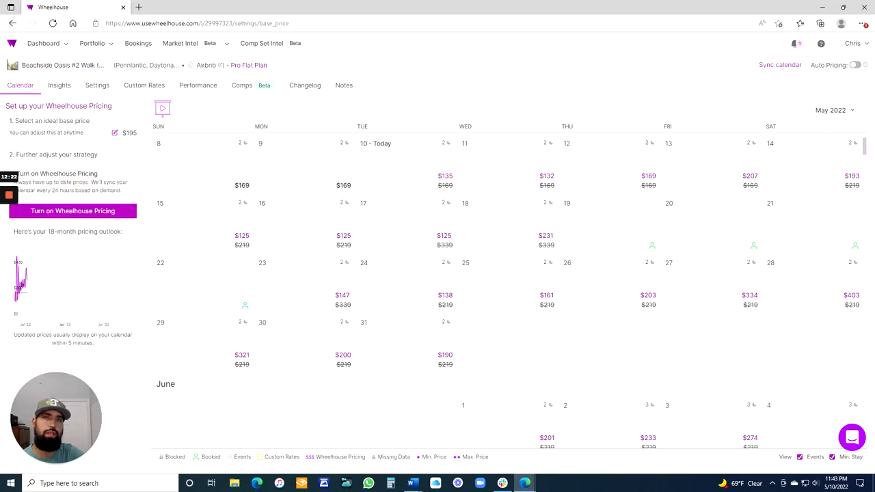
left_click(28, 89)
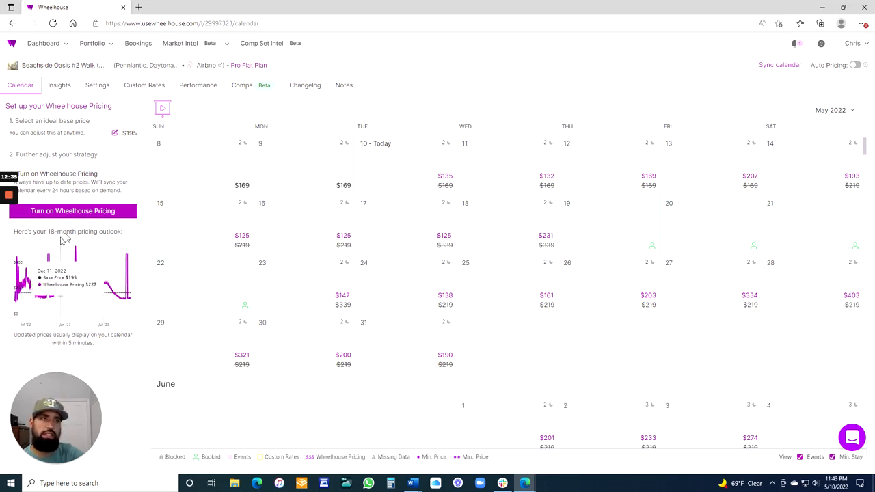
left_click(72, 209)
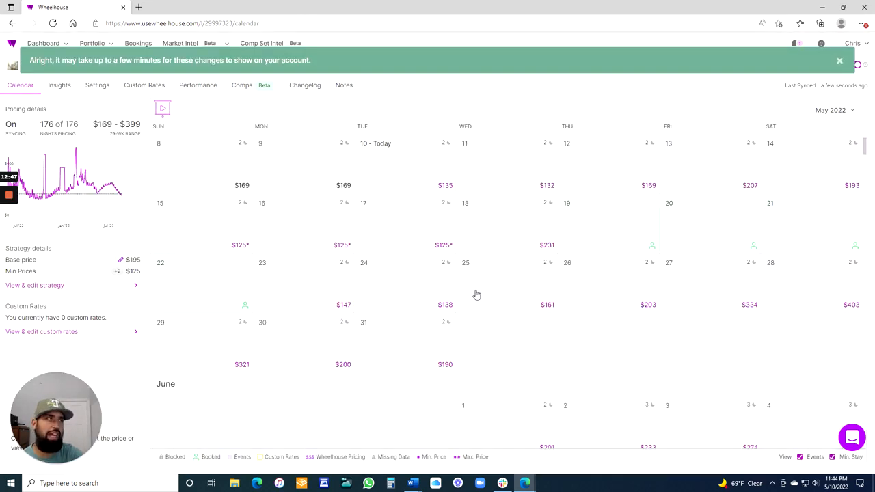
left_click(840, 61)
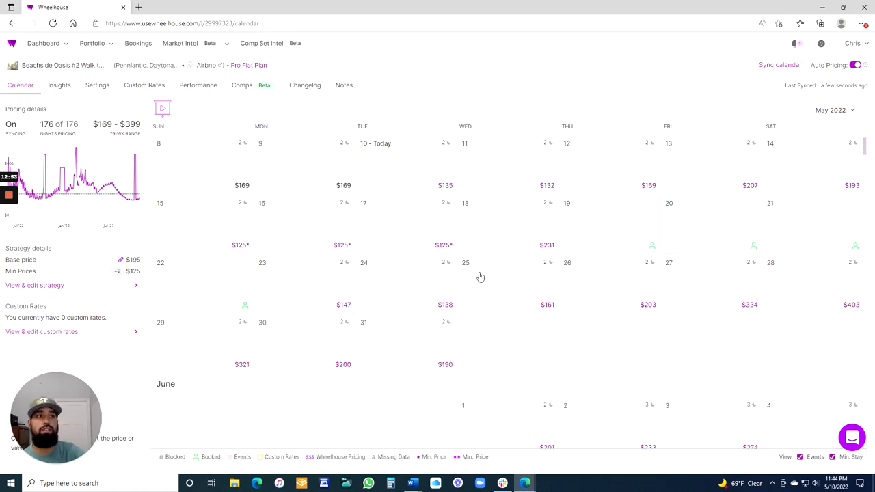
left_click(791, 72)
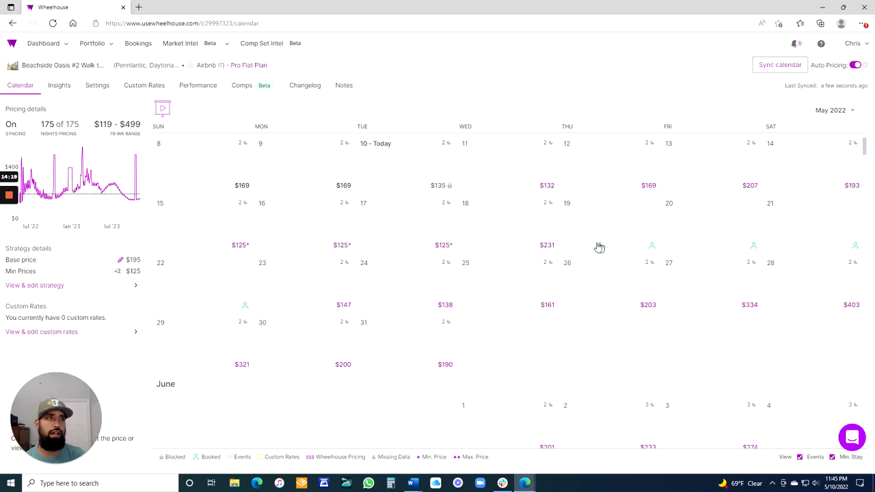
In the portfolio settings, start copying settings from the Beachside Oasis Steps 2 Mini Golf listing and select Beachside Oasis #2 as the target
mouse_move(95, 47)
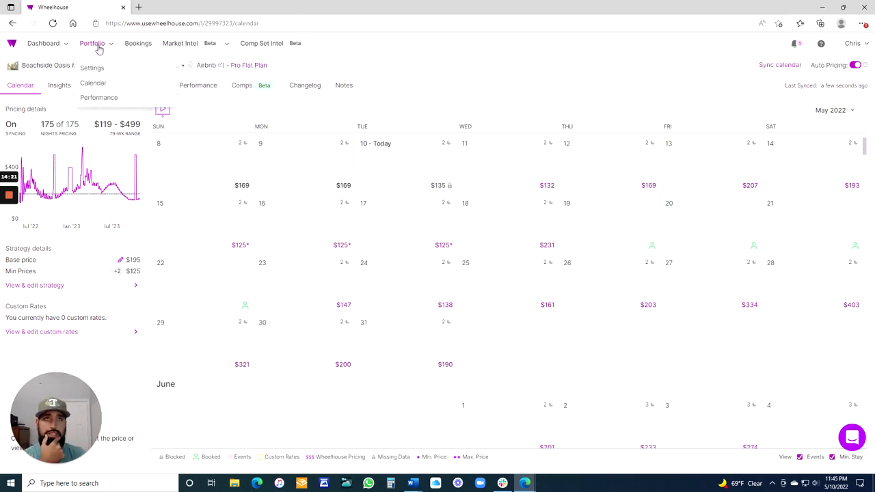
left_click(100, 69)
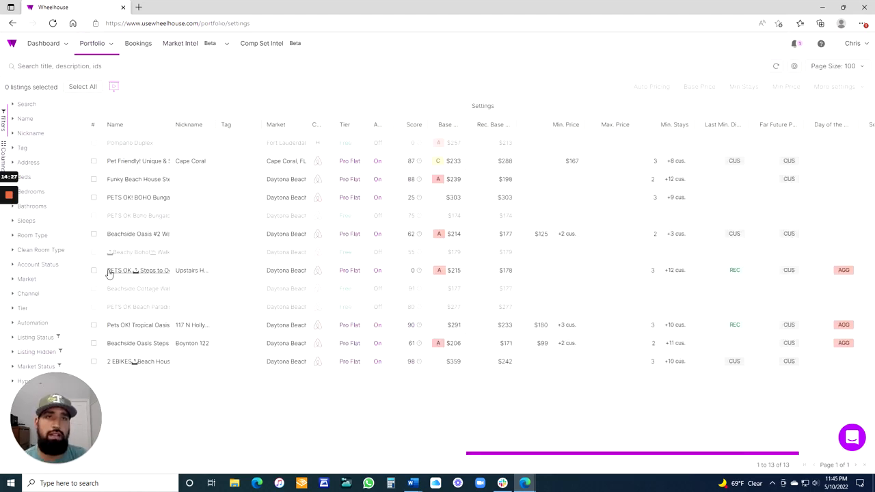
left_click(94, 343)
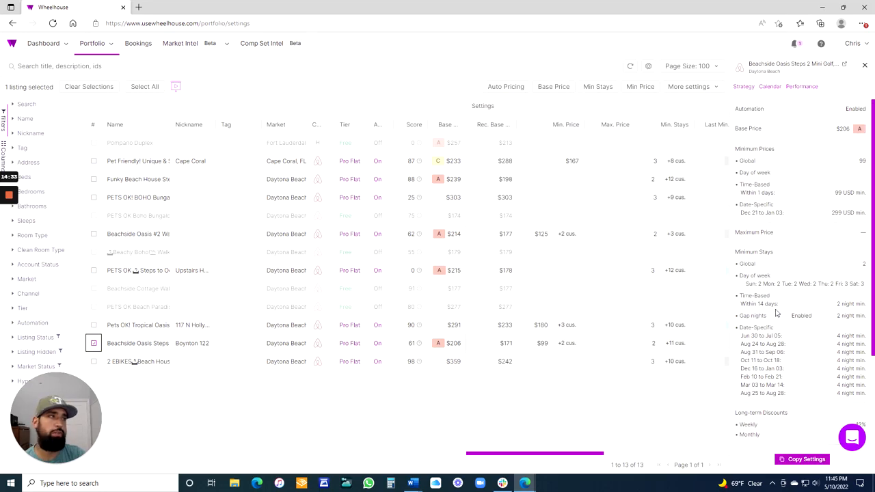
left_click(803, 461)
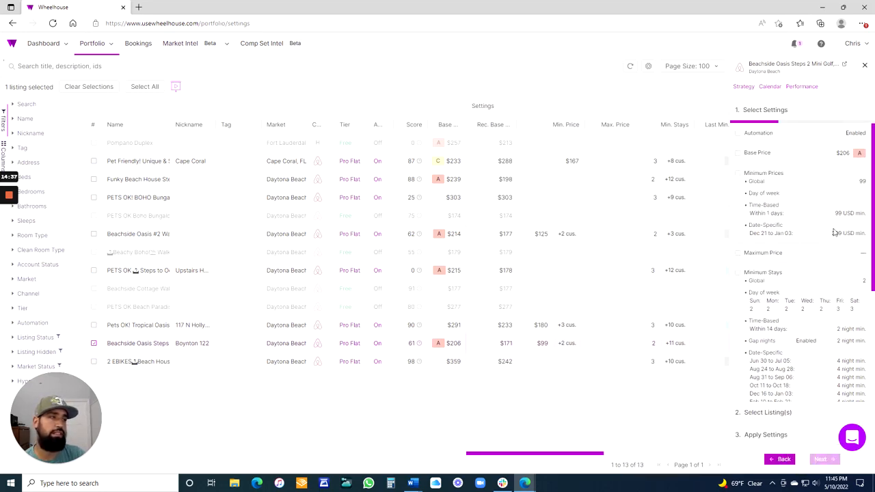
left_click(94, 235)
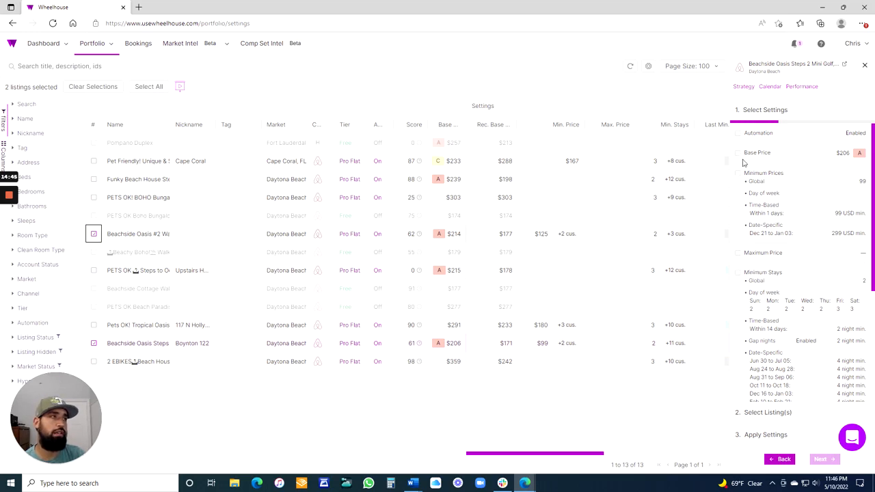
Apply only the copied Minimum Stays setting to Beachside Oasis #2, and deselect both listings
left_click(738, 273)
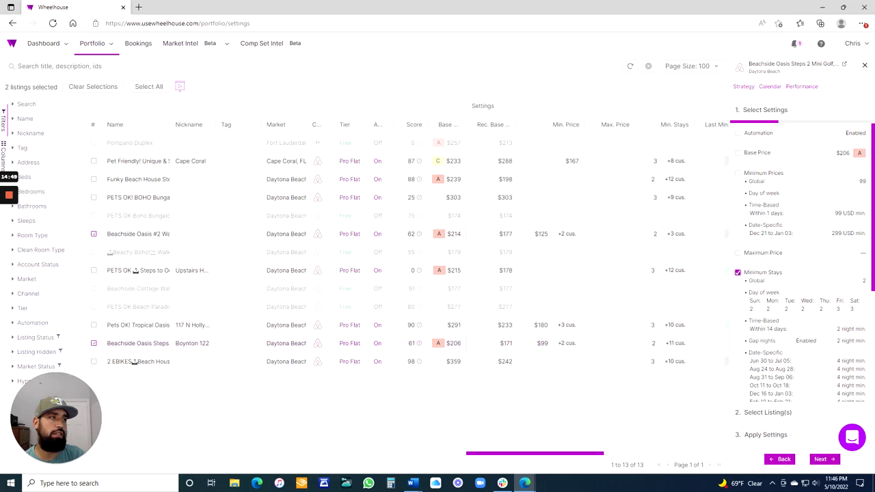
scroll(799, 347, "down", 3)
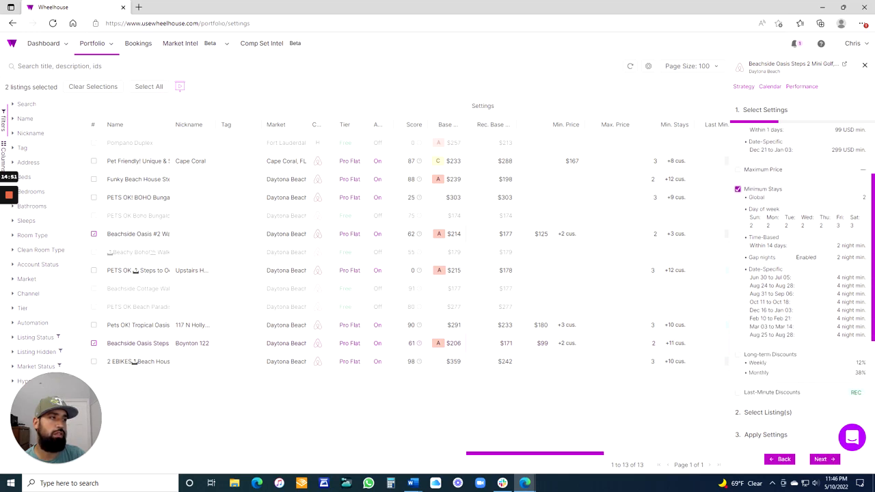
left_click(738, 393)
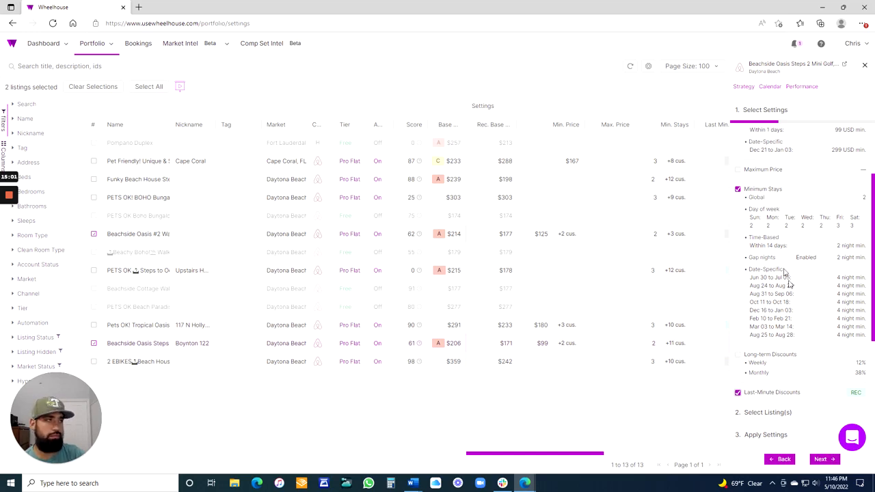
left_click(738, 393)
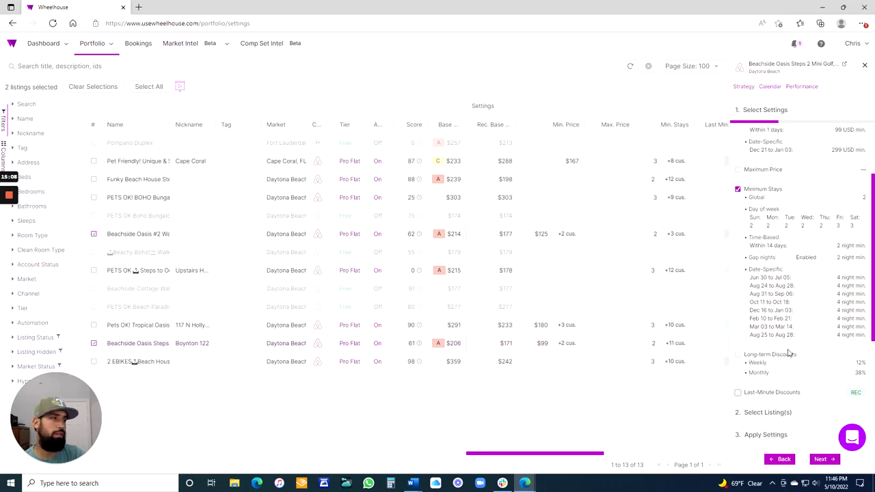
left_click(817, 458)
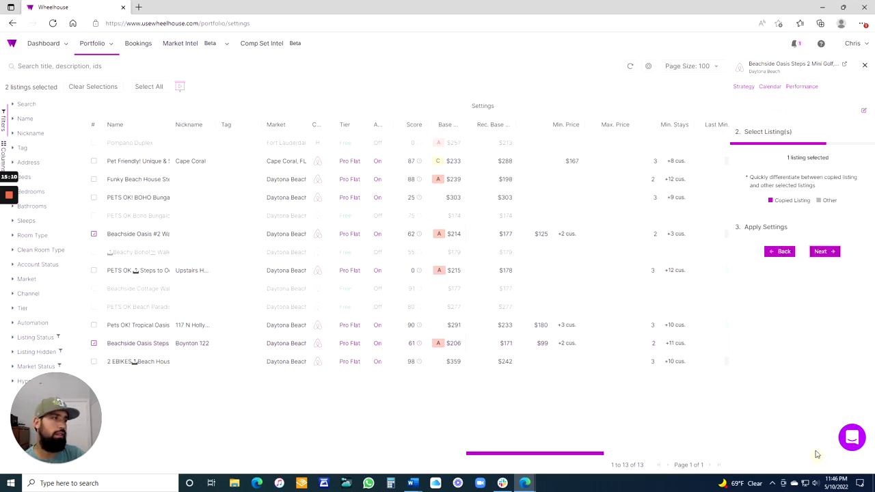
left_click(823, 254)
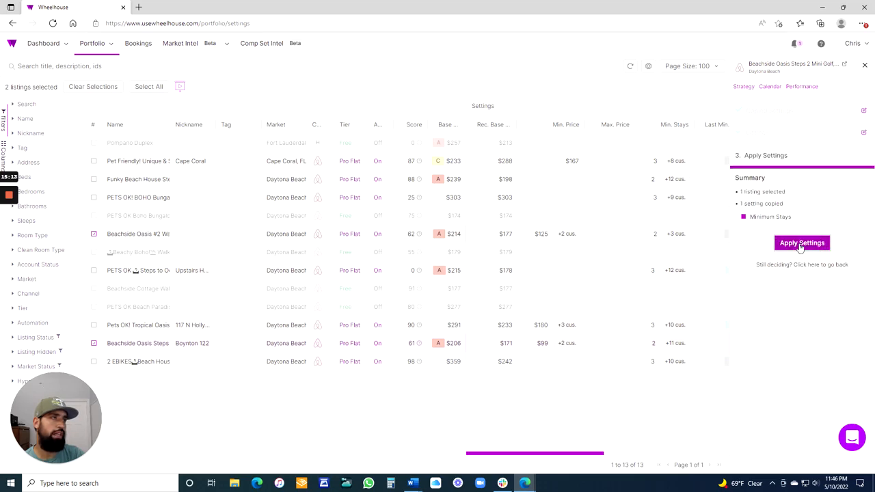
left_click(800, 244)
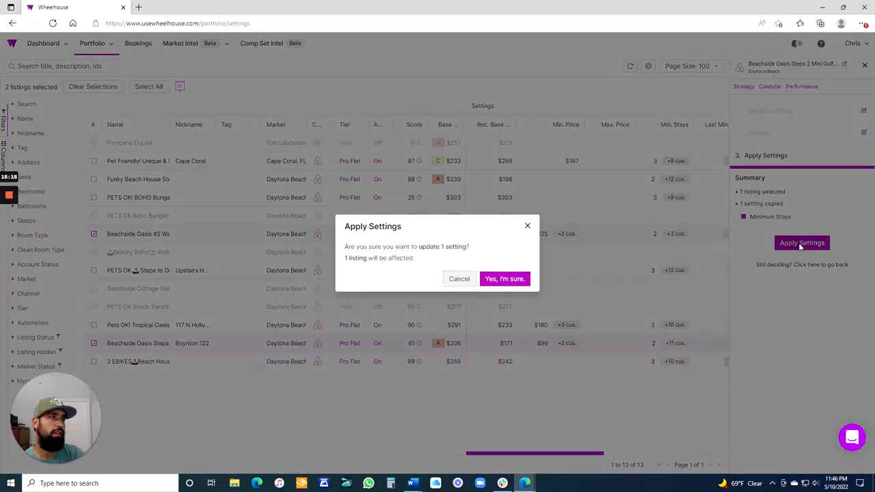
left_click(520, 279)
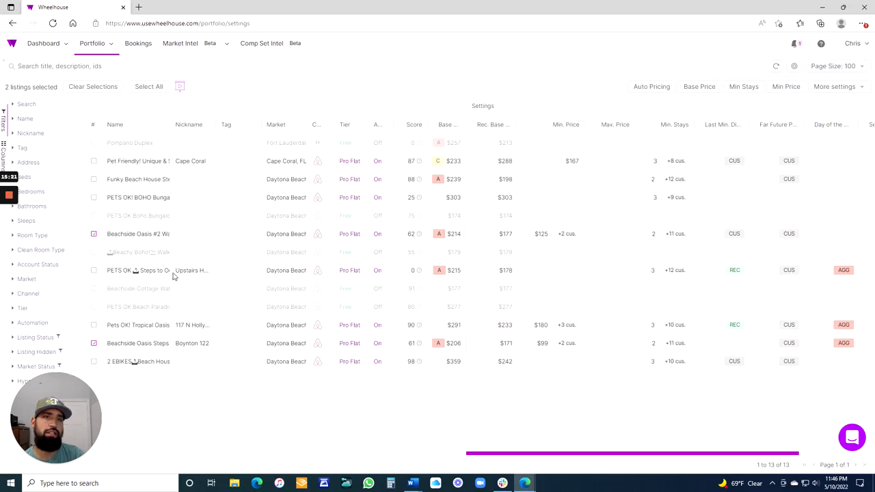
left_click(94, 234)
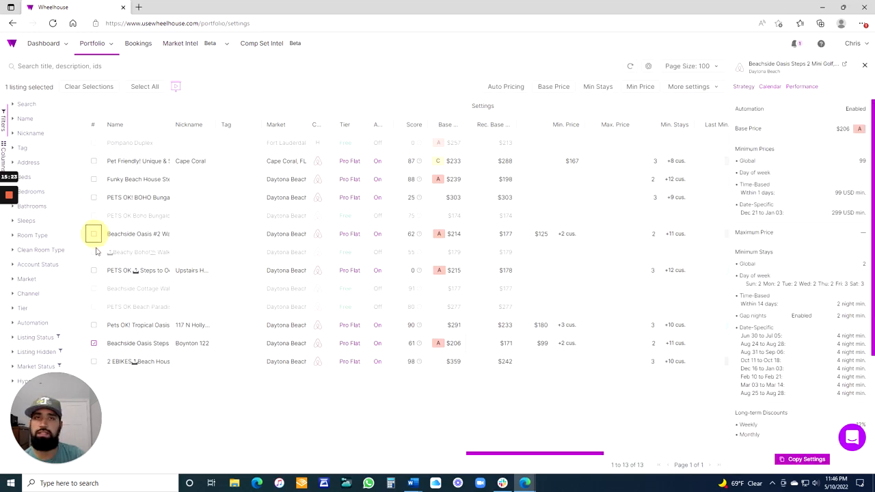
left_click(94, 343)
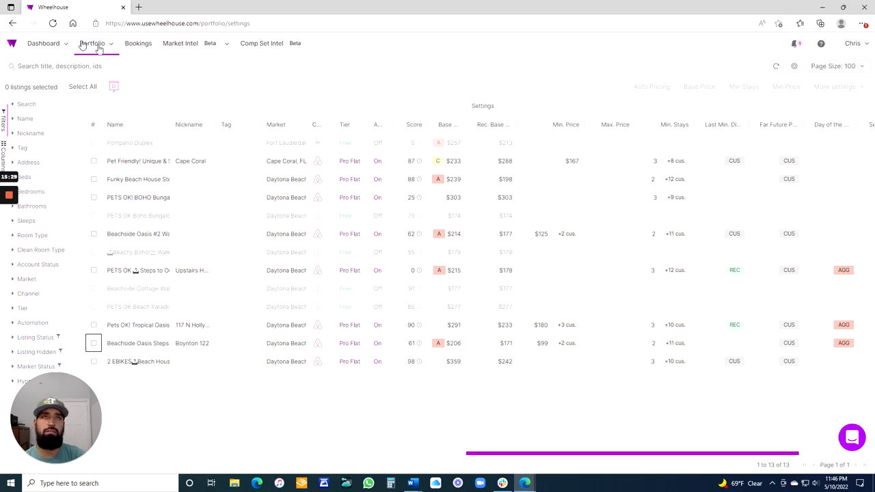
Go back to the dashboard and look over the active listings and their auto pricing status
left_click(41, 43)
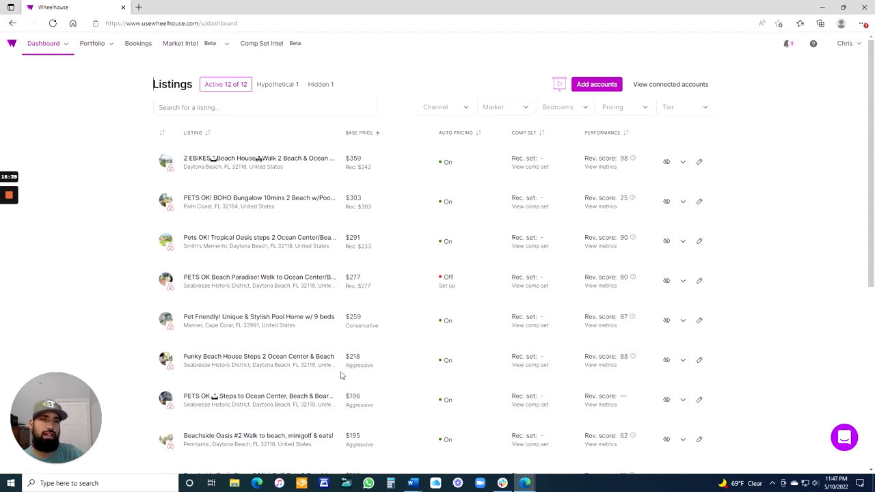
scroll(418, 370, "down", 3)
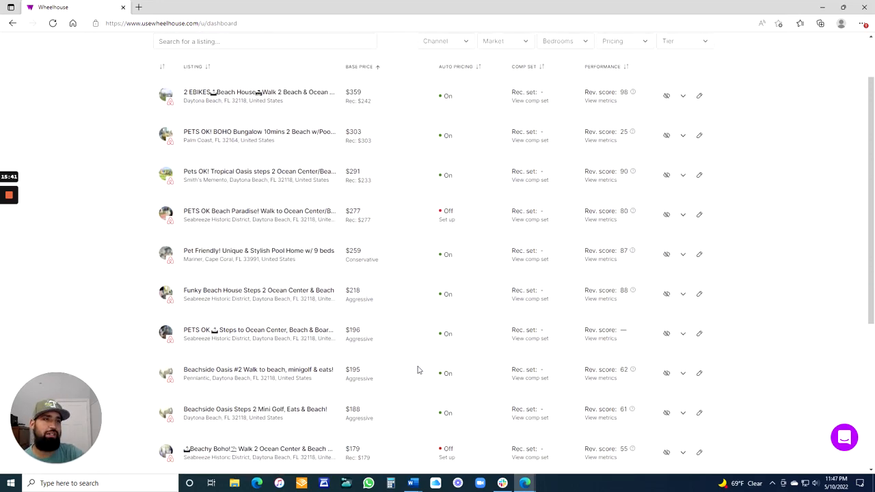
scroll(418, 370, "up", 3)
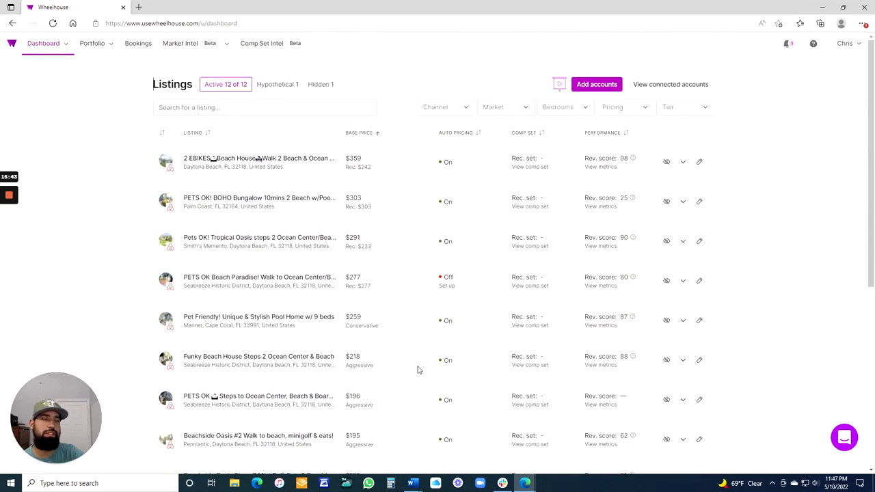